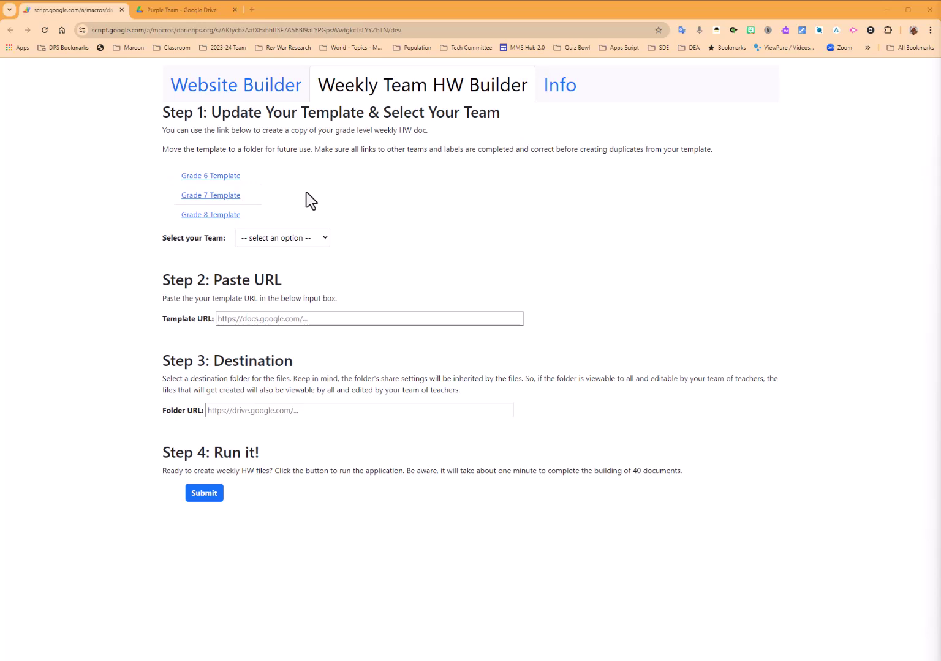
Preview the Grade 6 HW Calendar Template and highlight its title line to inspect the layout.
{"action": "left_click", "coordinate": [210, 176]}
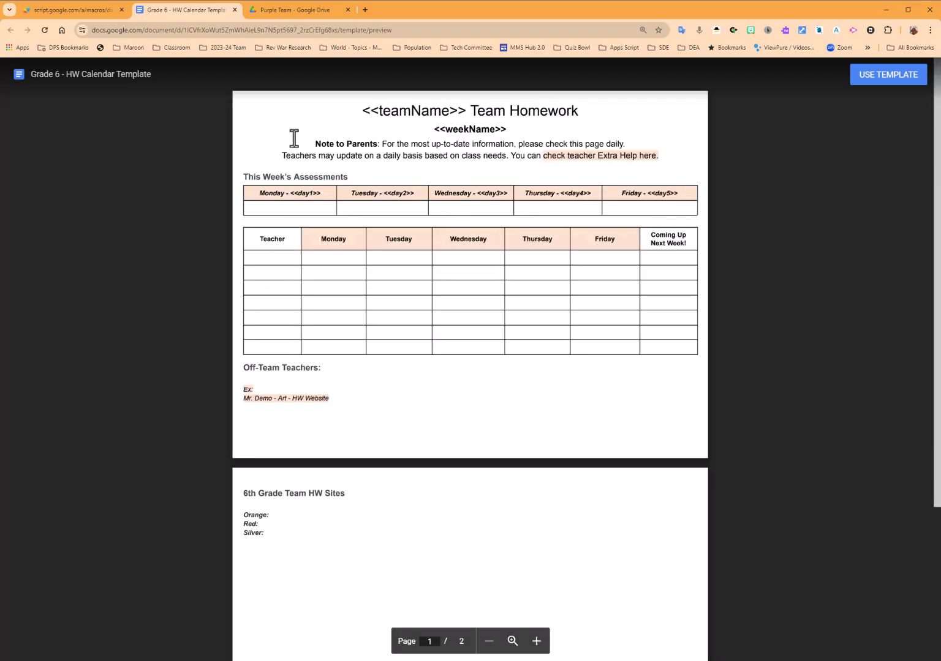
{"action": "left_click_drag", "start_coordinate": [354, 112], "coordinate": [559, 124]}
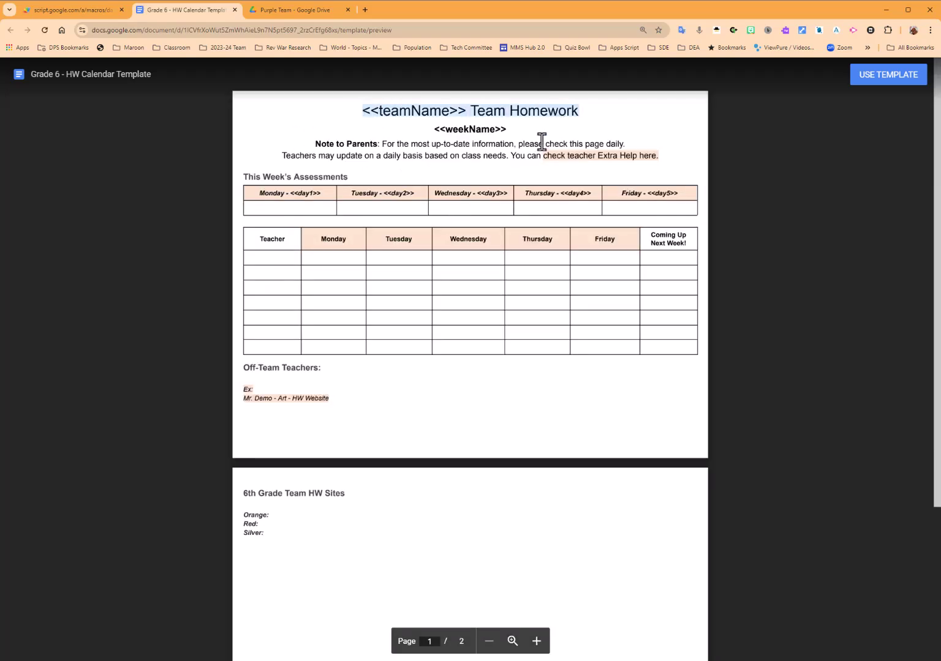
{"action": "left_click", "coordinate": [412, 205]}
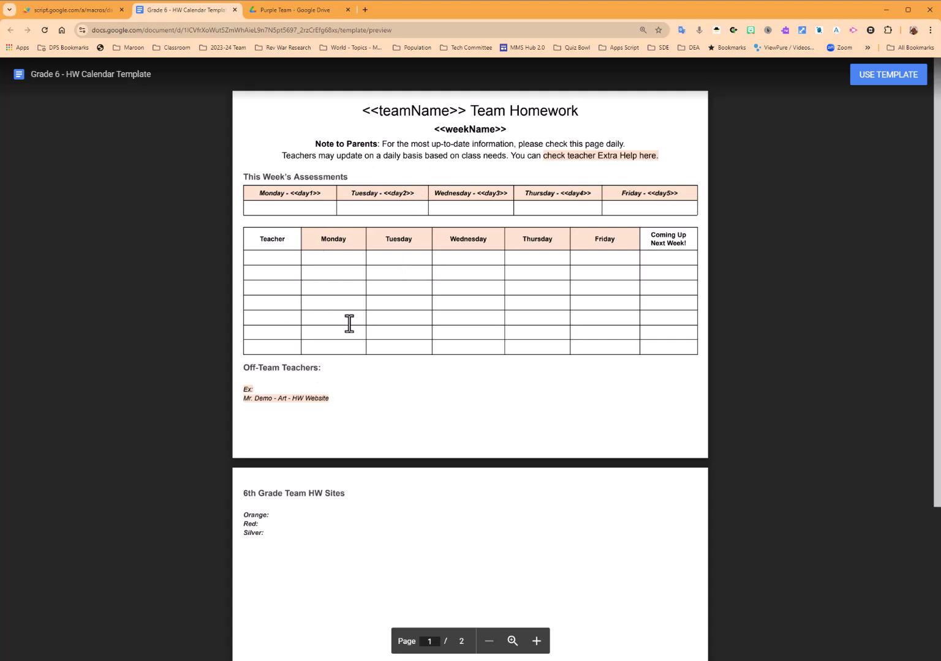
Close the Grade 6 preview and make an editable copy of the Grade 7 HW Calendar Template.
{"action": "left_click", "coordinate": [235, 10]}
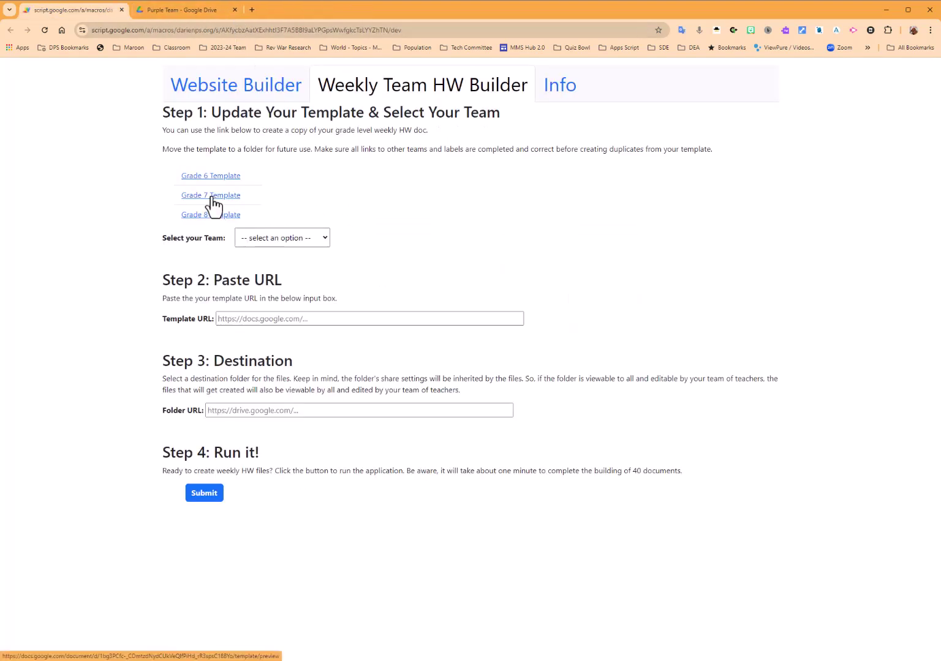
{"action": "left_click", "coordinate": [212, 196]}
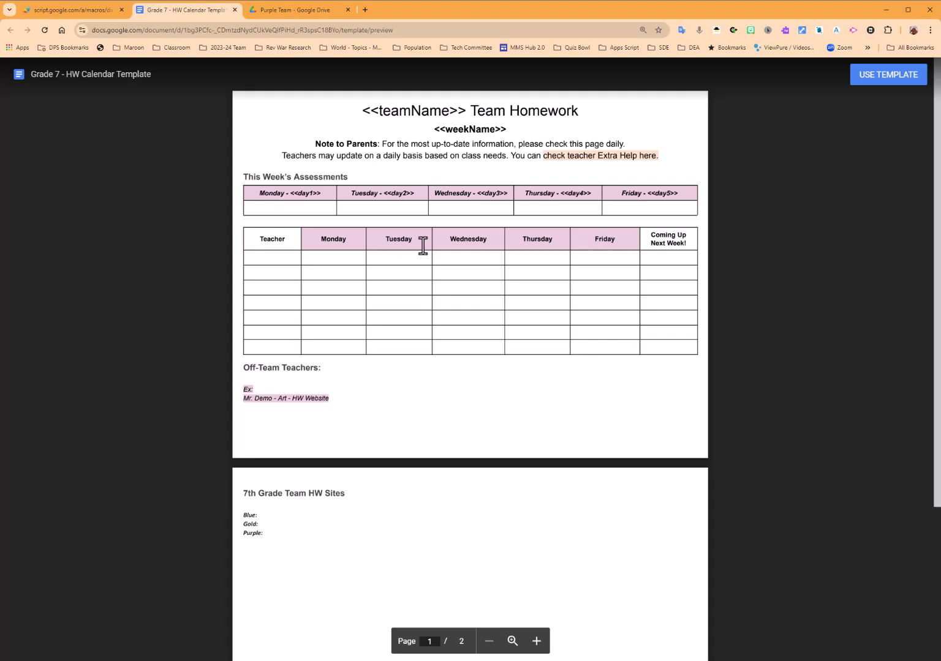
{"action": "left_click", "coordinate": [878, 79]}
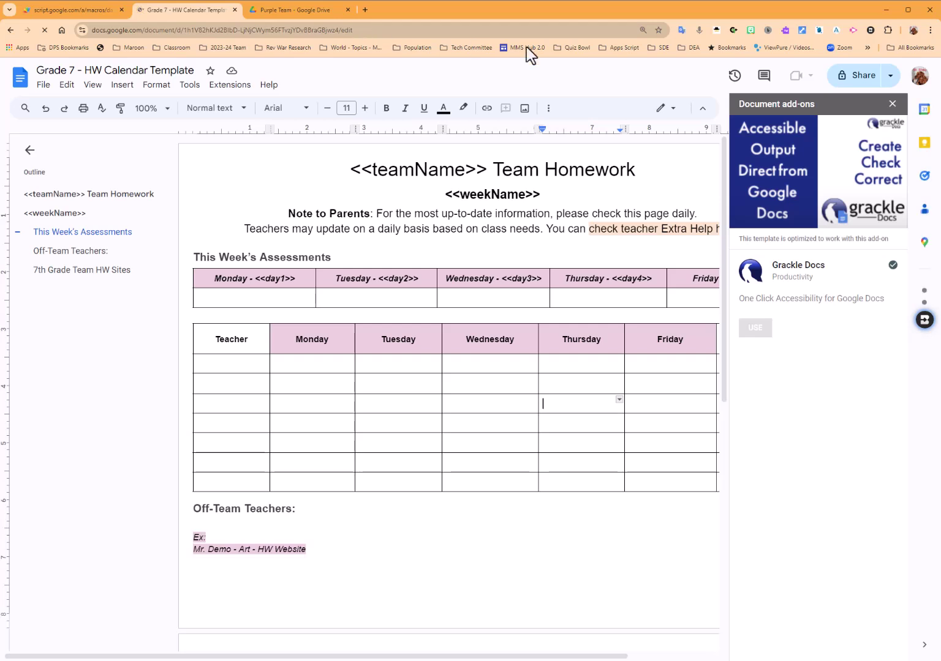
Close the add-ons sidebar and highlight the weekday headers and the <<weekName>> and <<teamName>> placeholders.
{"action": "left_click", "coordinate": [893, 104]}
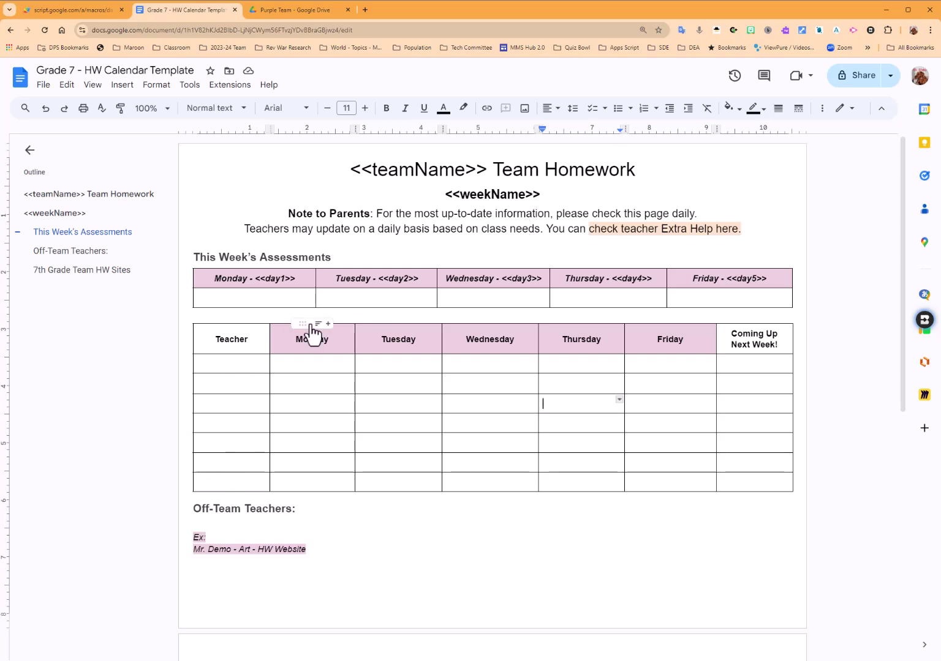
{"action": "left_click_drag", "start_coordinate": [256, 280], "coordinate": [750, 280]}
{"action": "triple_click", "coordinate": [465, 194]}
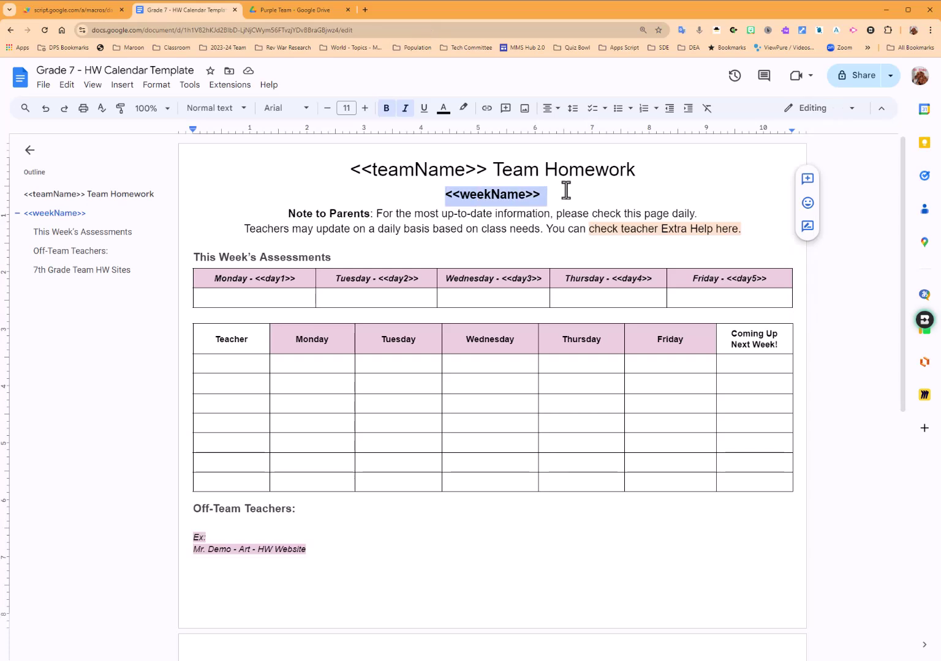
{"action": "left_click_drag", "start_coordinate": [332, 170], "coordinate": [487, 170]}
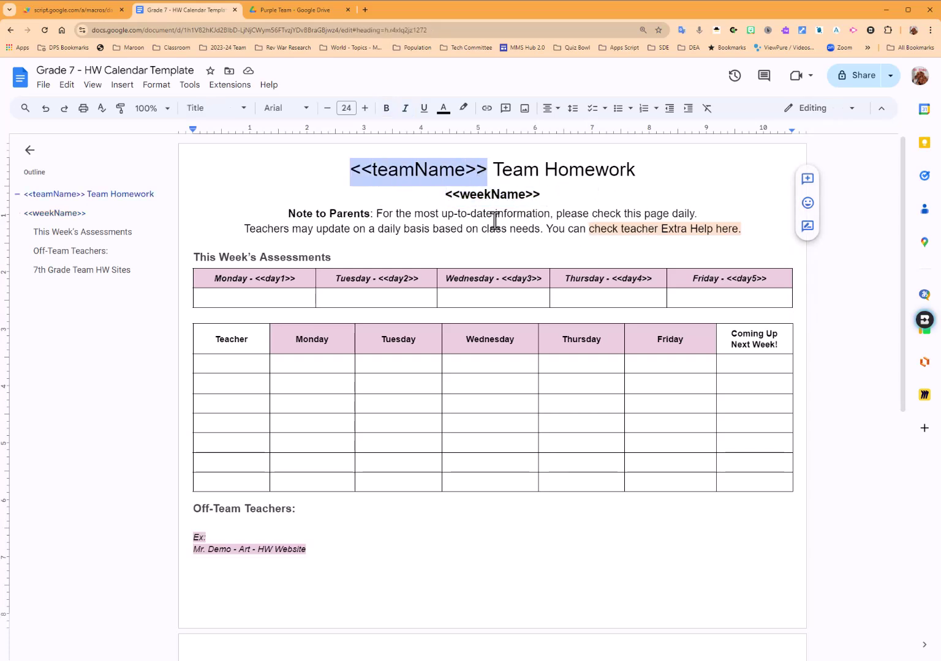
Point out the off-team teacher example line and the 7th Grade Team HW Sites heading.
{"action": "scroll", "coordinate": [495, 341], "scroll_direction": "down", "scroll_amount": 5}
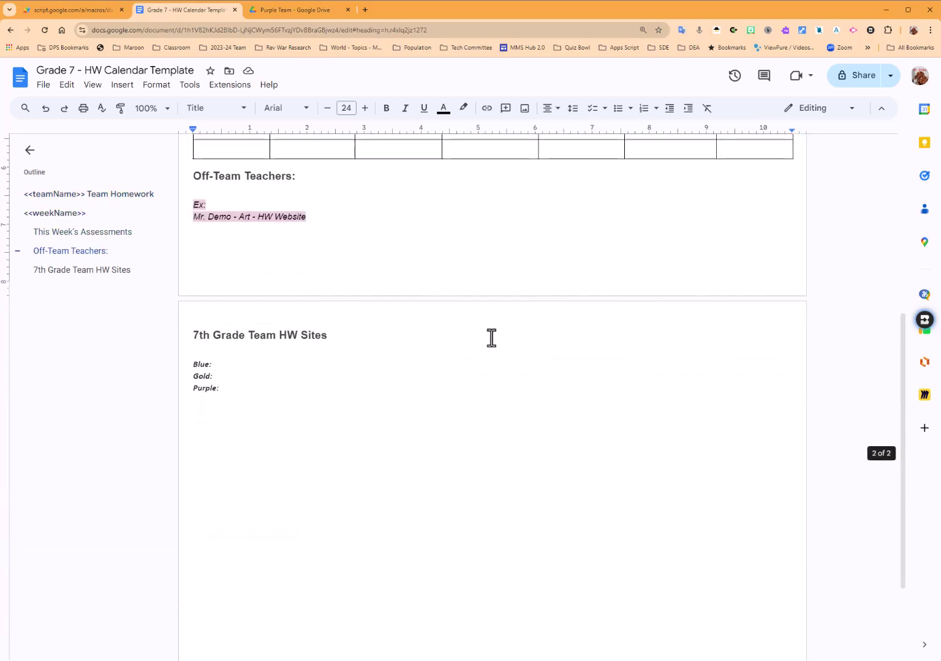
{"action": "left_click", "coordinate": [330, 223]}
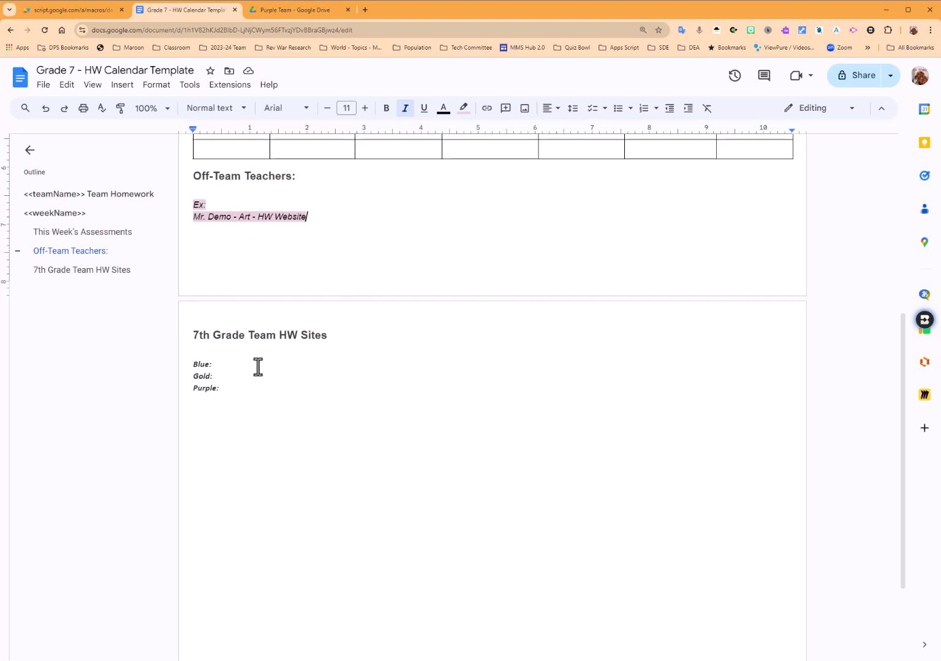
{"action": "left_click", "coordinate": [192, 337]}
{"action": "left_click_drag", "start_coordinate": [193, 337], "coordinate": [338, 340]}
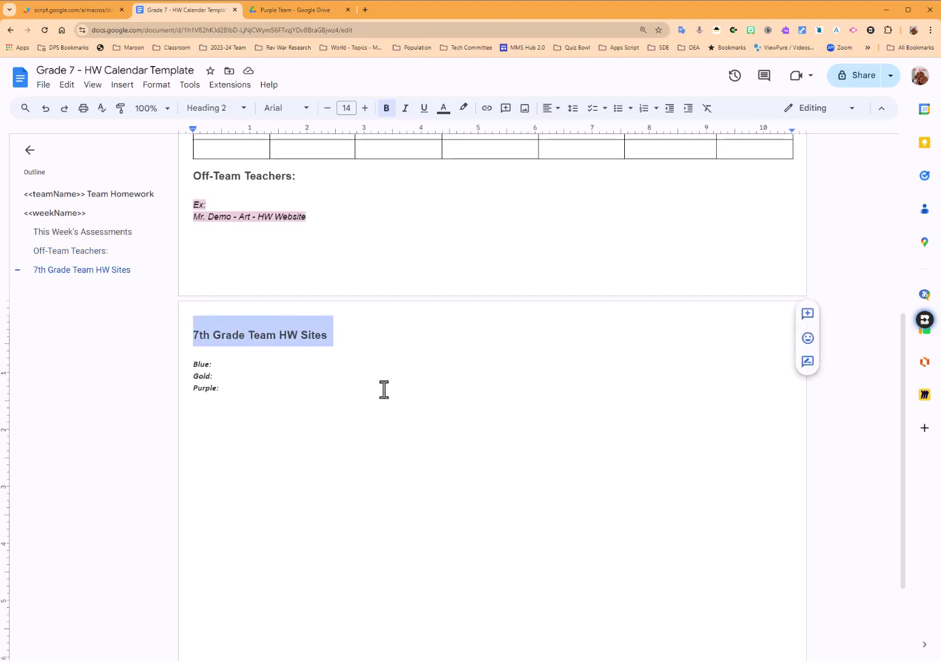
{"action": "scroll", "coordinate": [332, 431], "scroll_direction": "up", "scroll_amount": 4}
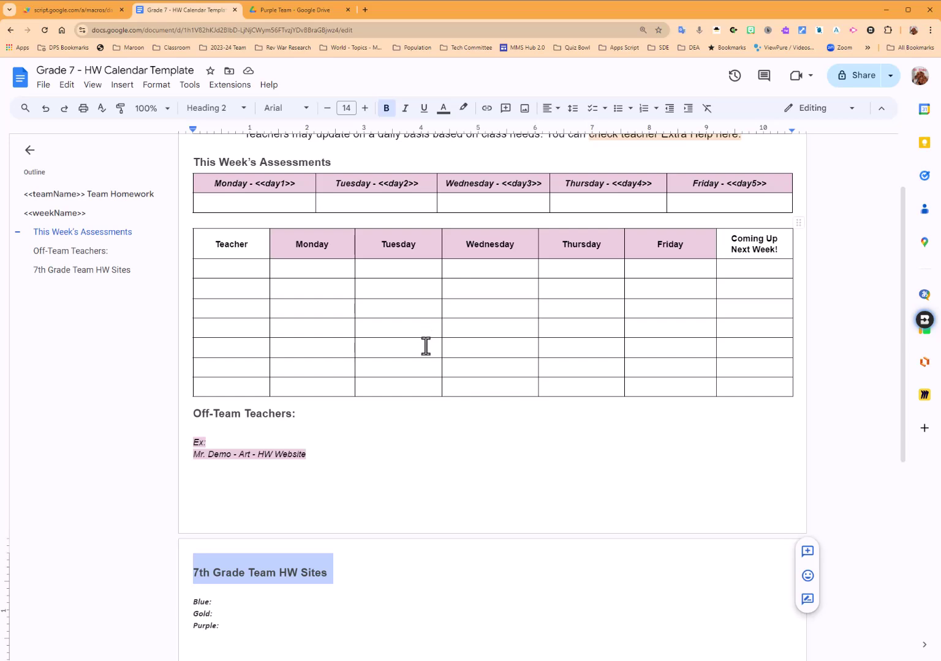
{"action": "scroll", "coordinate": [423, 343], "scroll_direction": "up", "scroll_amount": 2}
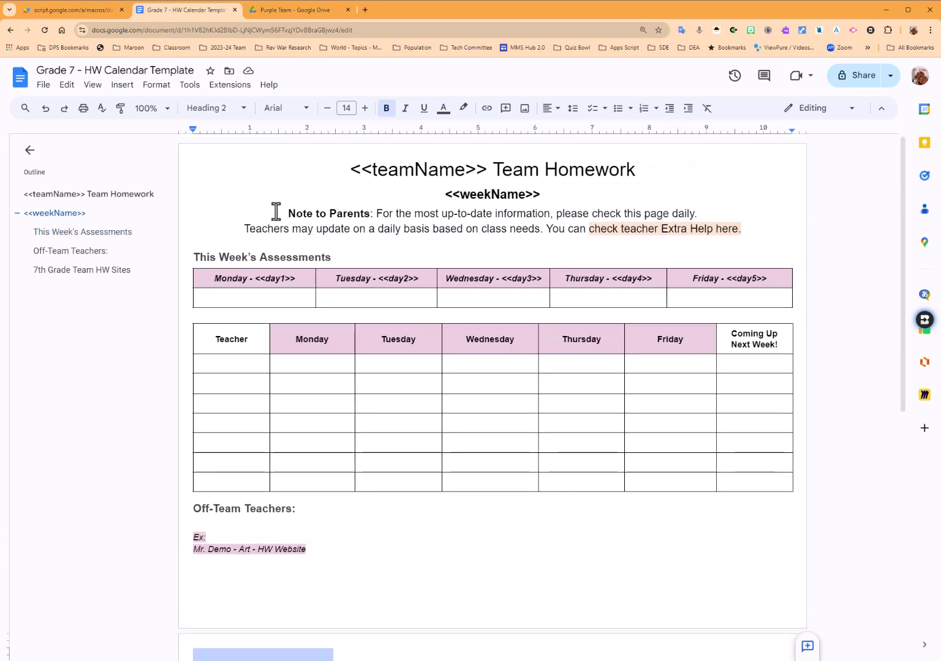
Copy the Grade 7 template document's URL and return to the Weekly Team HW Builder tab.
{"action": "left_click", "coordinate": [158, 30]}
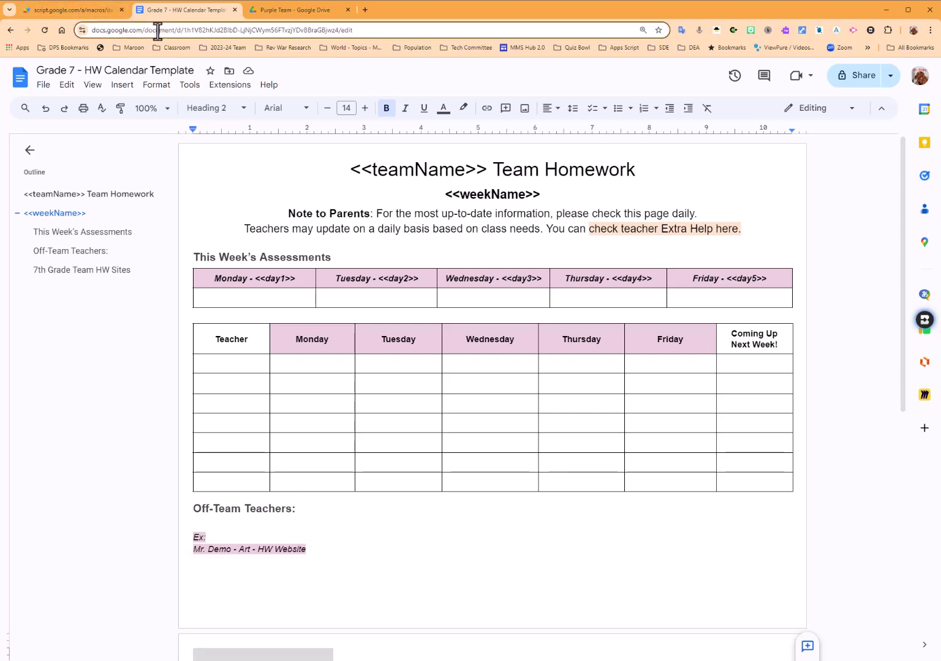
{"action": "right_click", "coordinate": [159, 30]}
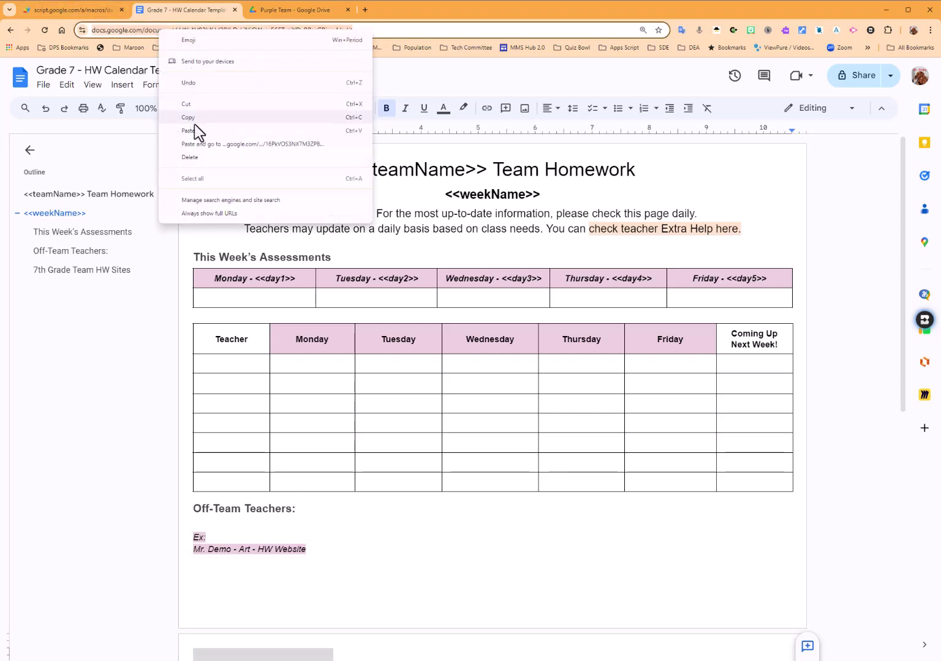
{"action": "left_click", "coordinate": [198, 121]}
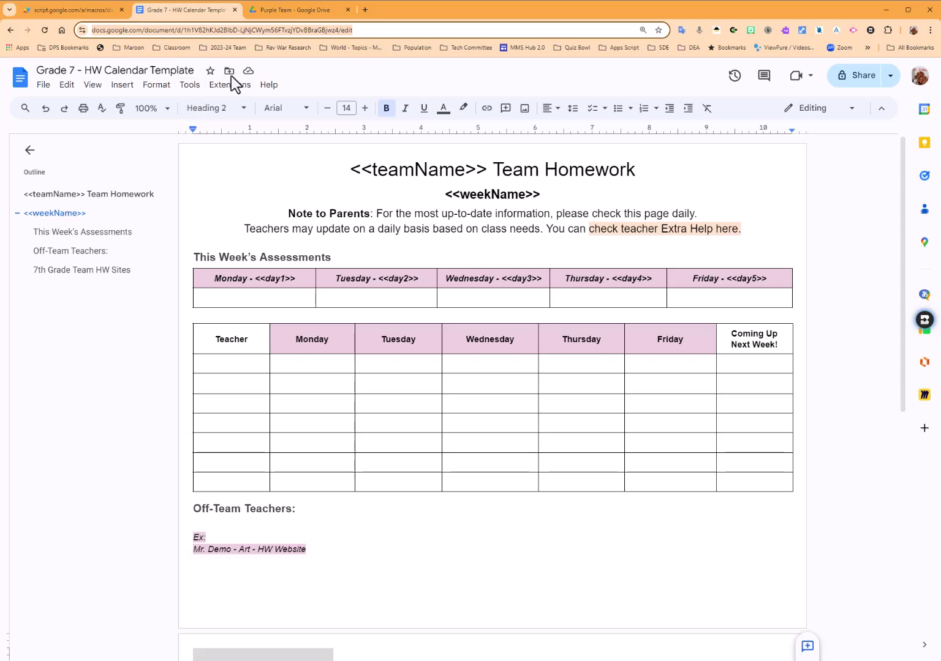
{"action": "left_click", "coordinate": [89, 10]}
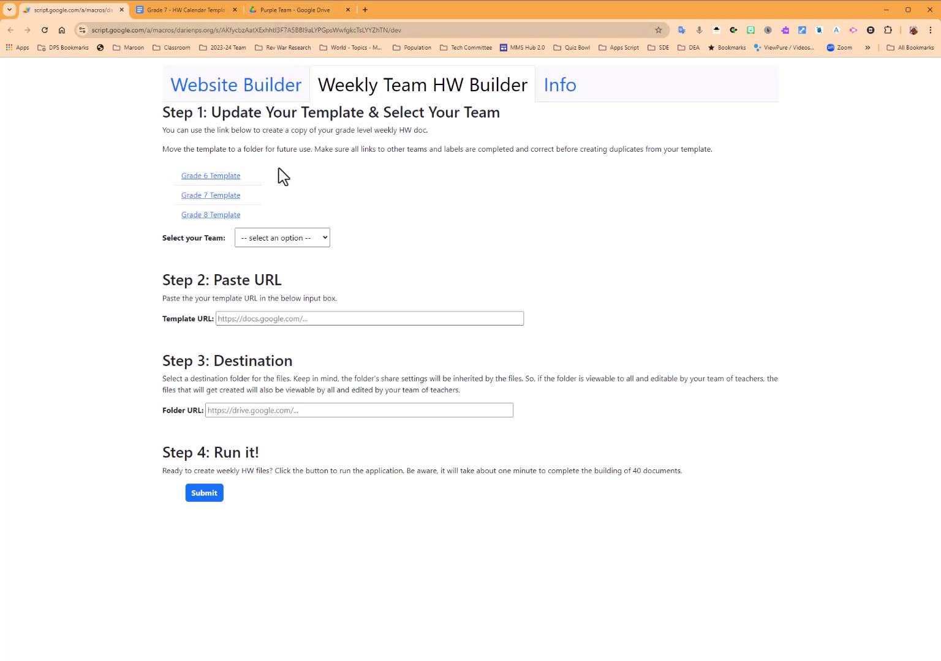
Review the team dropdown options, then go back to the Grade 7 doc's first Teacher cell.
{"action": "left_click", "coordinate": [309, 242]}
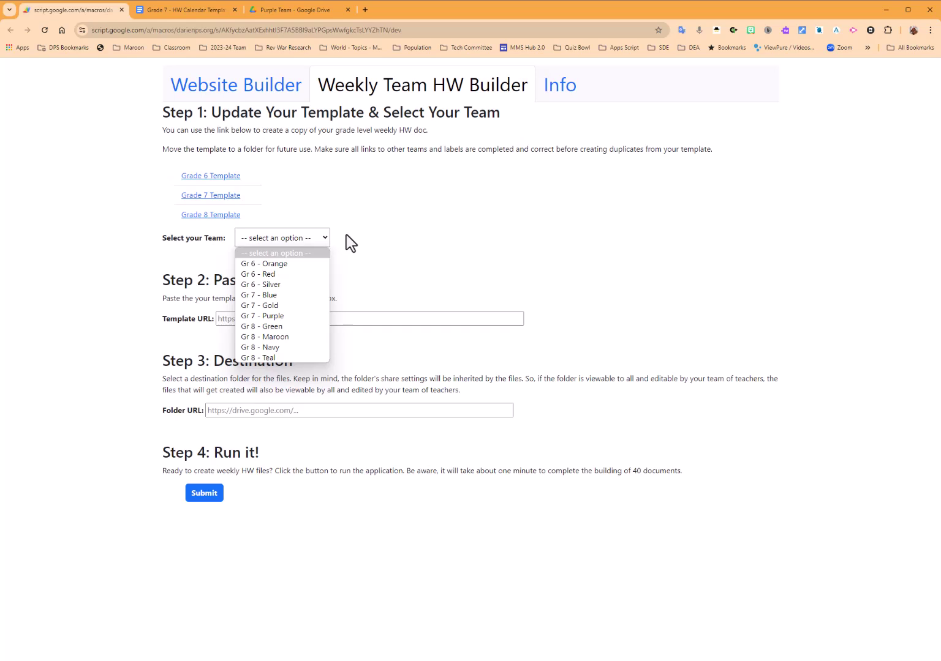
{"action": "left_click", "coordinate": [273, 8]}
{"action": "left_click", "coordinate": [280, 9]}
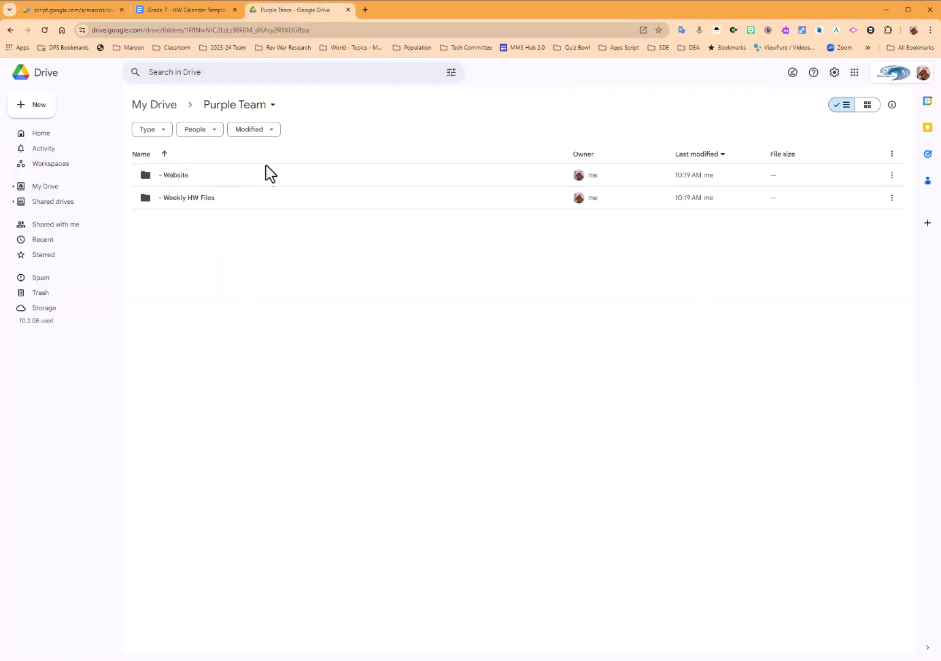
{"action": "left_click", "coordinate": [190, 8]}
{"action": "left_click", "coordinate": [241, 368]}
{"action": "left_click", "coordinate": [246, 365]}
Enter the teacher's name in the first Teacher cell with 'Social Studies' on a second line.
{"action": "type", "text": "Si"}
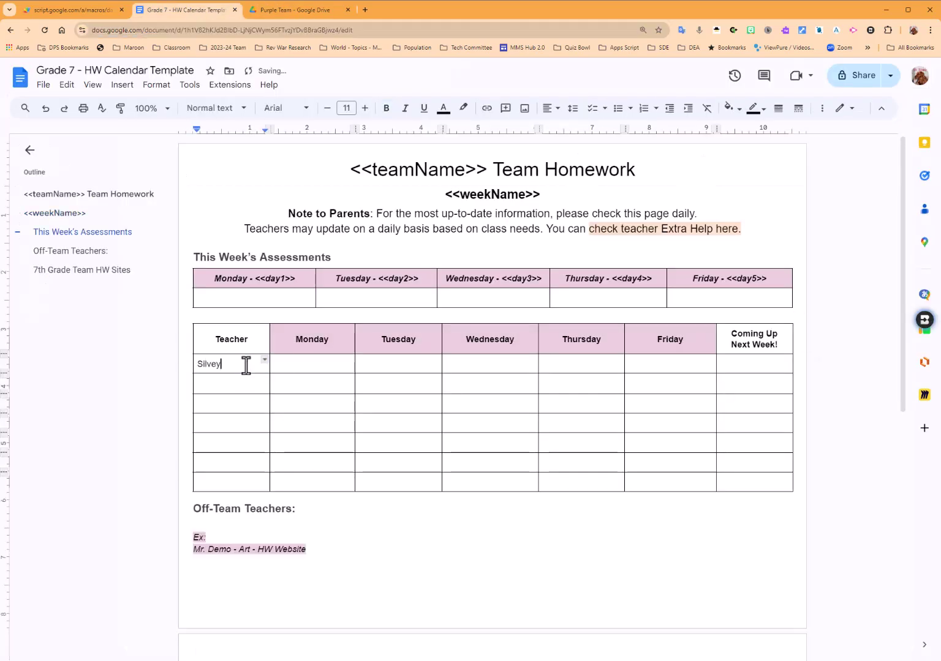
{"action": "type", "text": "lvey"}
{"action": "key", "text": "Return"}
{"action": "type", "text": "Social Studies"}
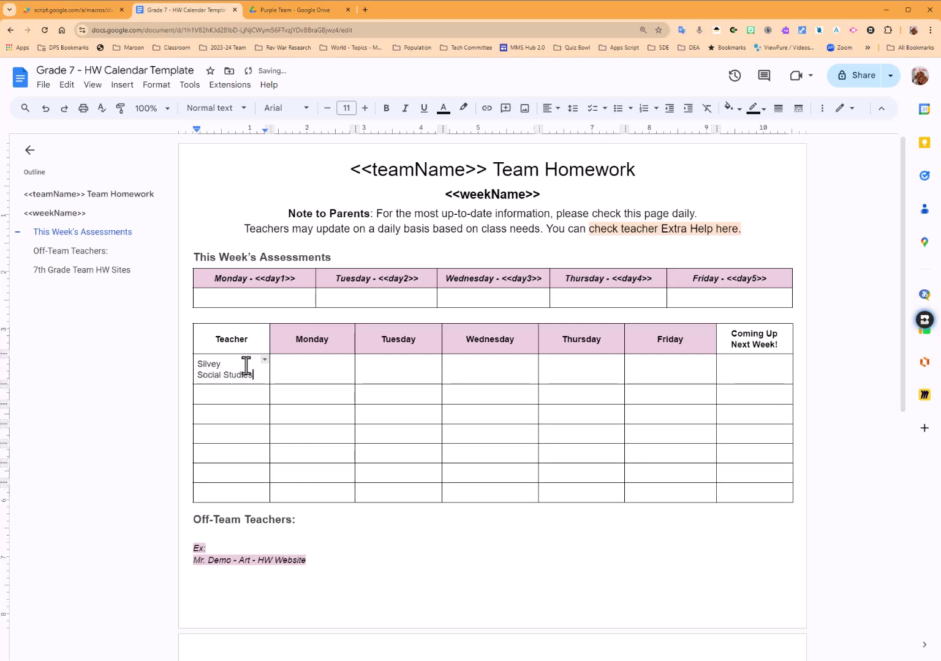
{"action": "key", "text": "ctrl+shift+Left"}
{"action": "key", "text": "ctrl+shift+Left"}
{"action": "key", "text": "ctrl+shift+Left"}
{"action": "key", "text": "Right"}
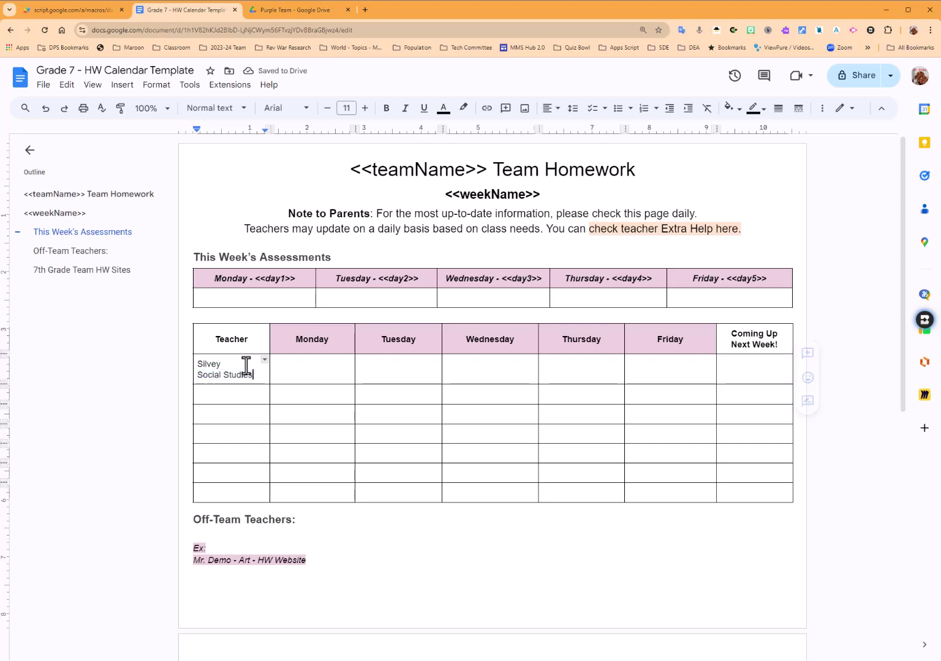
{"action": "left_click", "coordinate": [276, 366]}
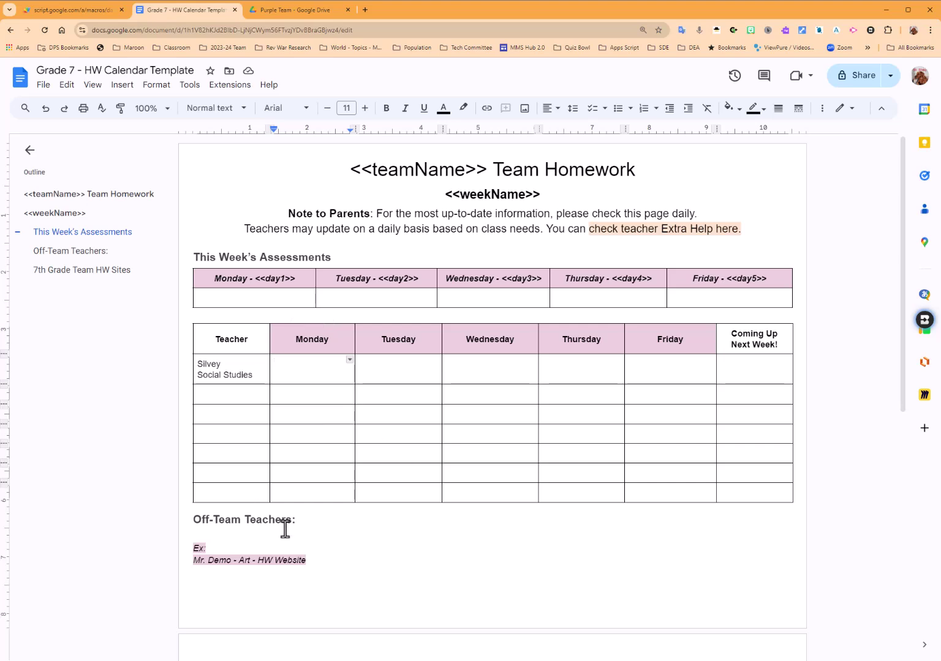
{"action": "scroll", "coordinate": [281, 529], "scroll_direction": "down", "scroll_amount": 3}
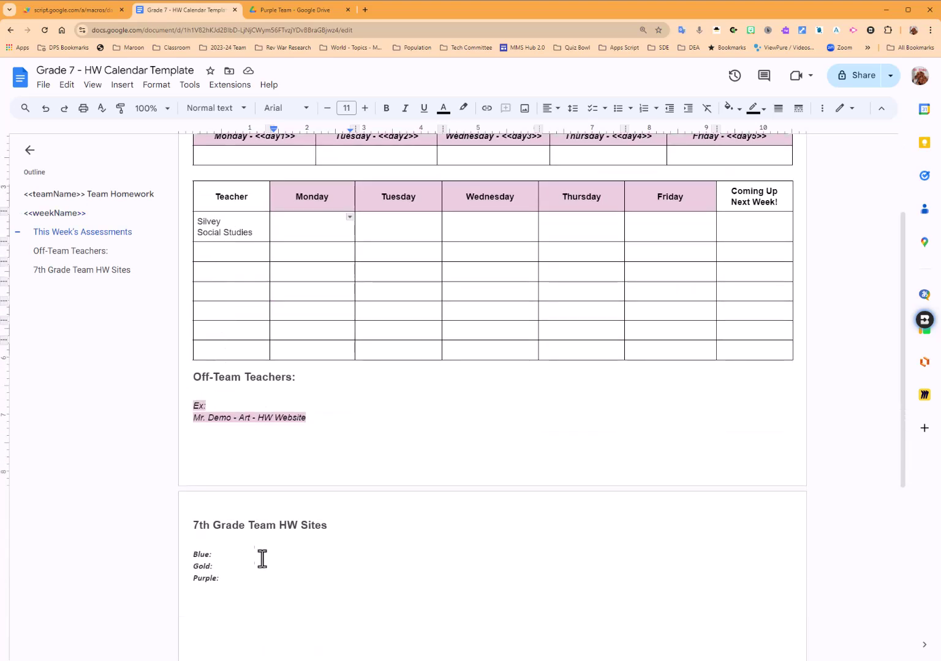
{"action": "scroll", "coordinate": [248, 539], "scroll_direction": "down", "scroll_amount": 1}
{"action": "scroll", "coordinate": [249, 539], "scroll_direction": "down", "scroll_amount": 2}
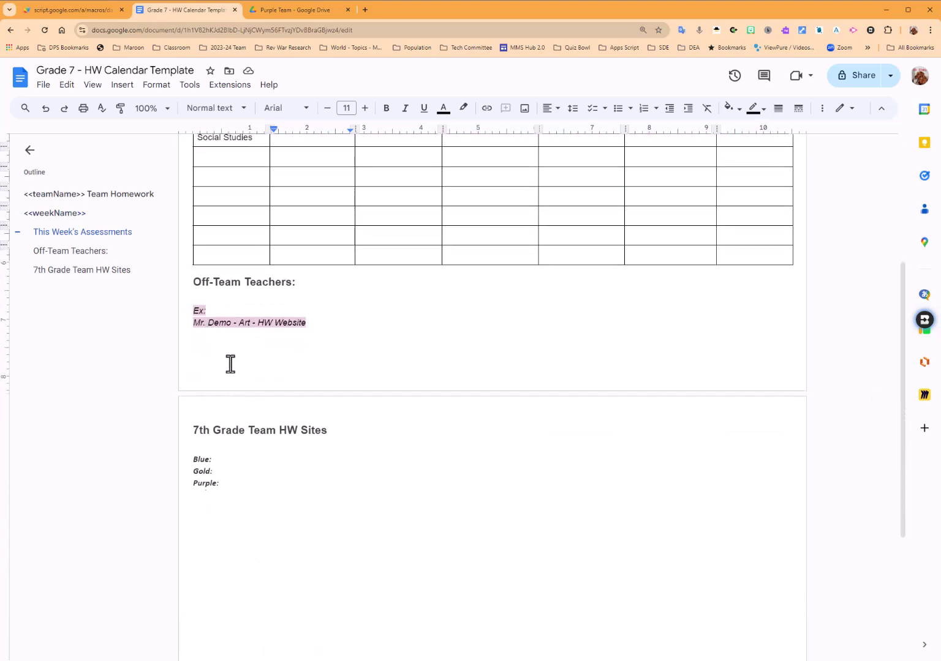
{"action": "scroll", "coordinate": [230, 363], "scroll_direction": "up", "scroll_amount": 5}
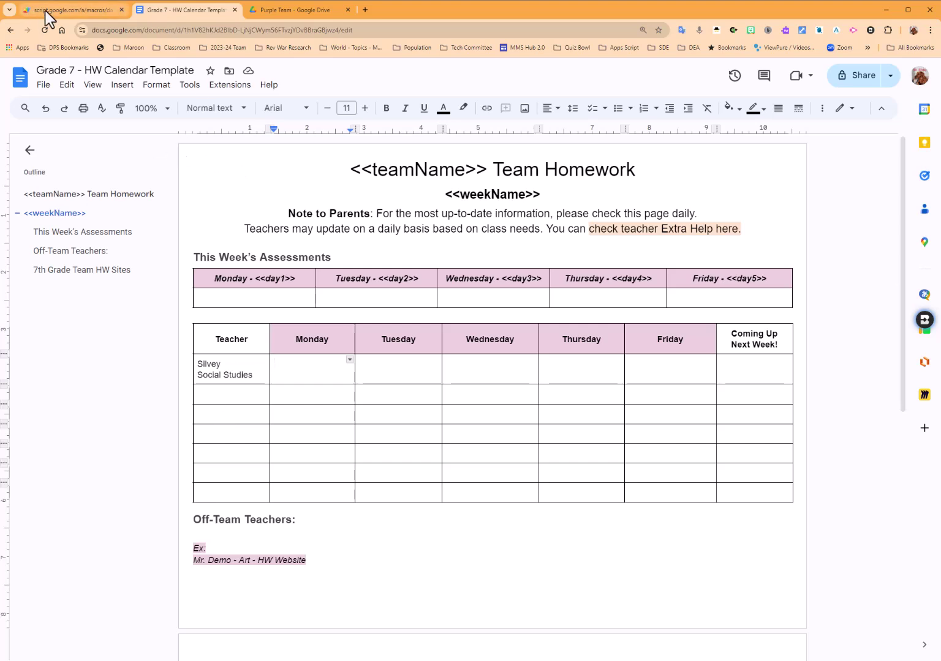
Paste the Grade 7 document's link into the Template URL field and trim its start.
{"action": "left_click", "coordinate": [36, 12]}
{"action": "left_click", "coordinate": [279, 317]}
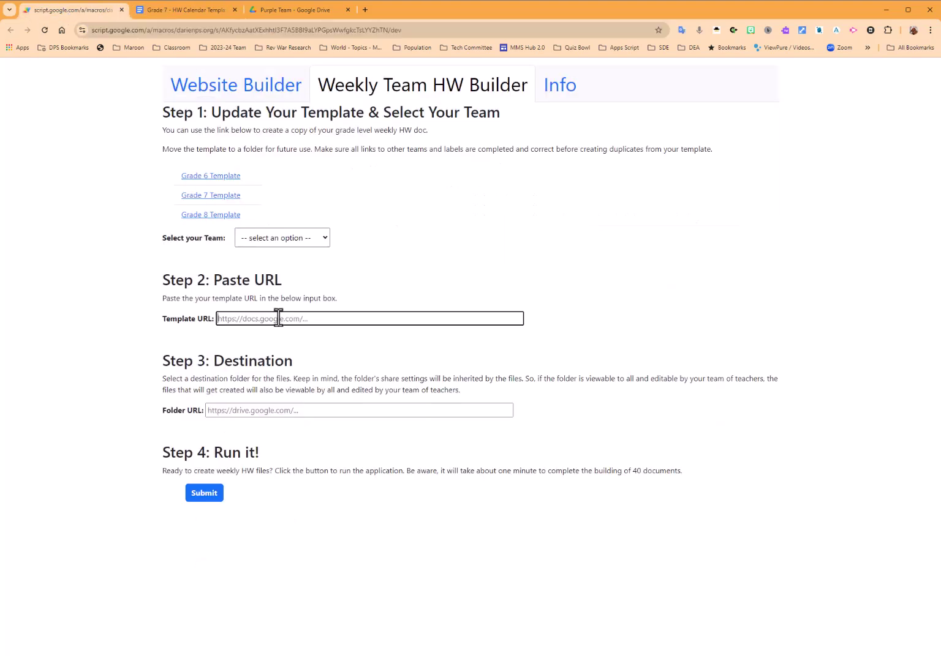
{"action": "left_click", "coordinate": [173, 12]}
{"action": "left_click", "coordinate": [168, 30]}
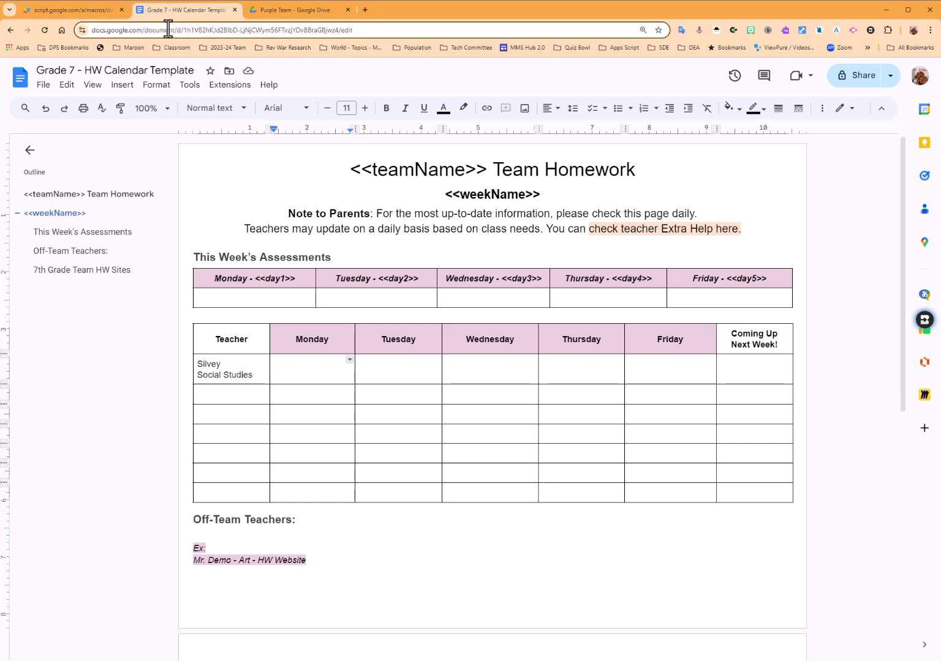
{"action": "left_click", "coordinate": [86, 12]}
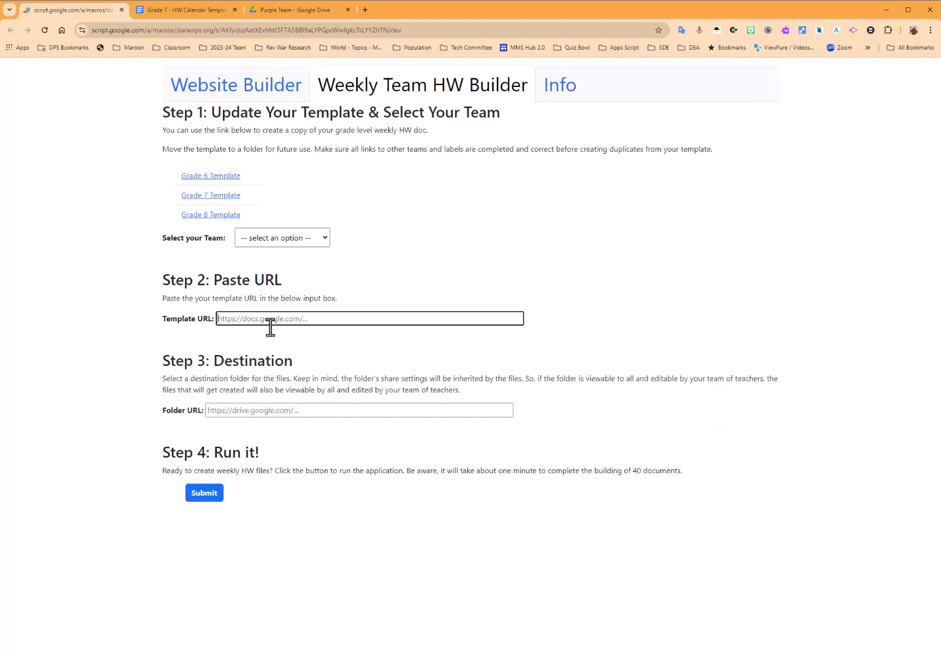
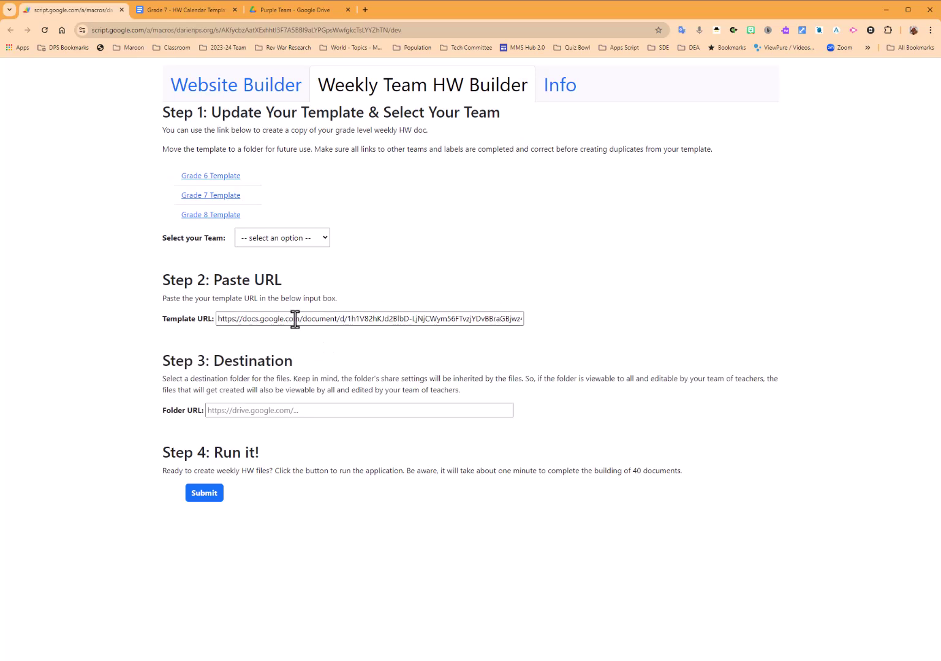
{"action": "left_click_drag", "start_coordinate": [294, 319], "coordinate": [186, 318]}
{"action": "key", "text": "BackSpace"}
{"action": "left_click", "coordinate": [493, 319]}
{"action": "left_click_drag", "start_coordinate": [494, 319], "coordinate": [451, 343]}
{"action": "left_click", "coordinate": [208, 498]}
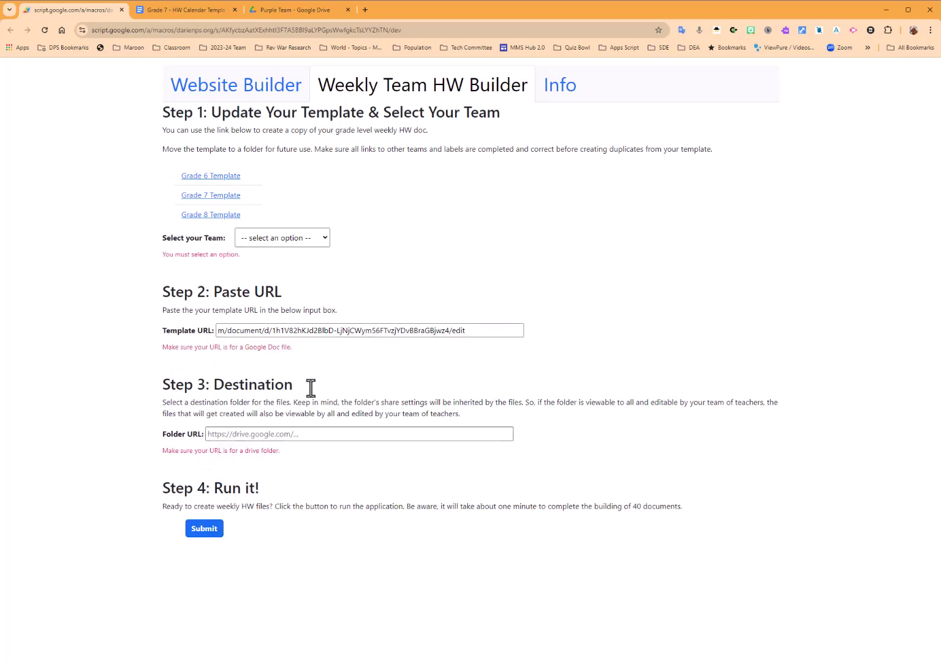
Choose Gr 7 - Purple as the team and replace the Template URL with the clean doc link.
{"action": "left_click", "coordinate": [309, 242]}
{"action": "left_click", "coordinate": [284, 318]}
{"action": "left_click_drag", "start_coordinate": [480, 329], "coordinate": [450, 331]}
{"action": "left_click_drag", "start_coordinate": [457, 331], "coordinate": [341, 331]}
{"action": "left_click_drag", "start_coordinate": [488, 332], "coordinate": [133, 325]}
{"action": "key", "text": "ctrl+v"}
{"action": "left_click", "coordinate": [342, 379]}
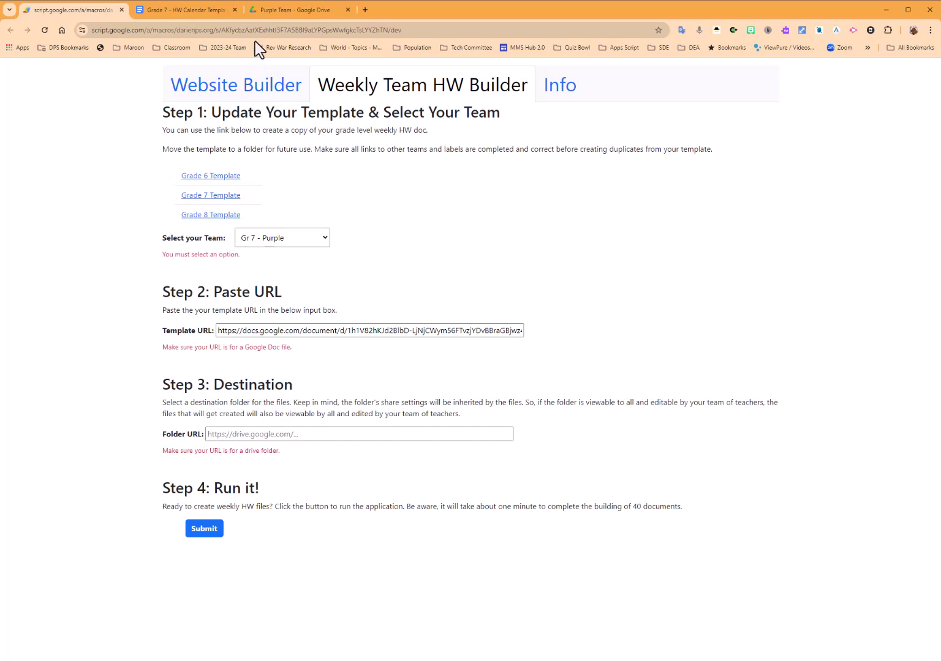
{"action": "left_click", "coordinate": [276, 15]}
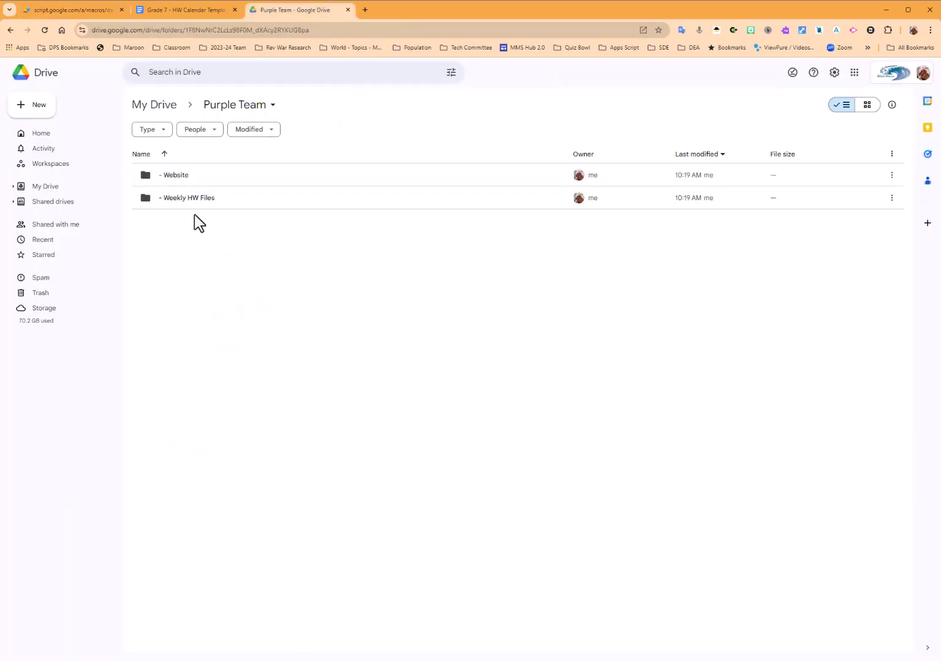
Open Purple Team's '- Weekly HW Files' folder in Drive and select its URL for copying.
{"action": "left_click", "coordinate": [177, 199]}
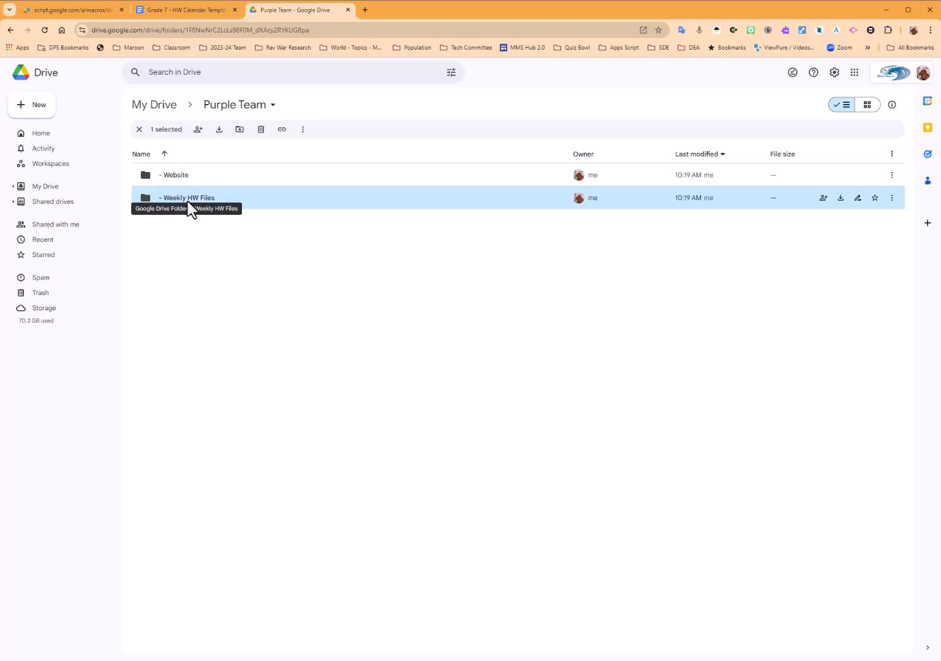
{"action": "double_click", "coordinate": [186, 201]}
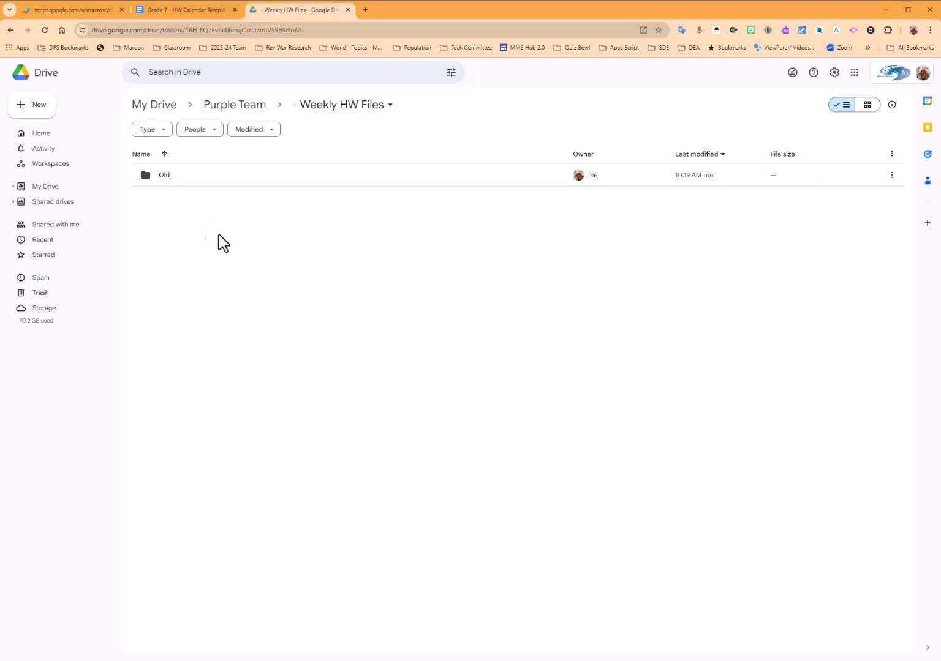
{"action": "left_click", "coordinate": [224, 29]}
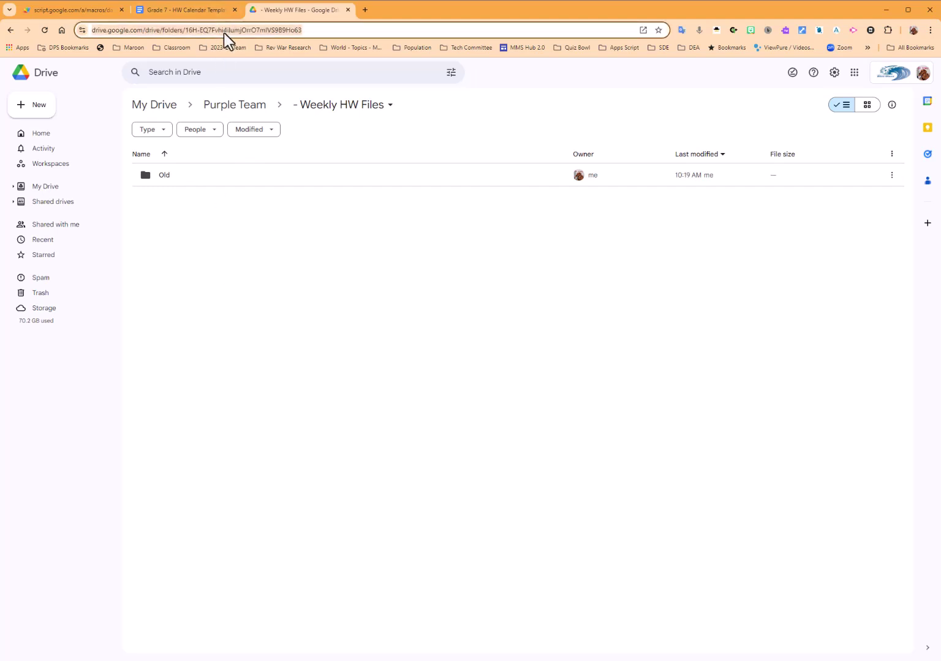
Paste the Weekly HW Files folder link as the Folder URL and submit to build the documents.
{"action": "left_click", "coordinate": [72, 9]}
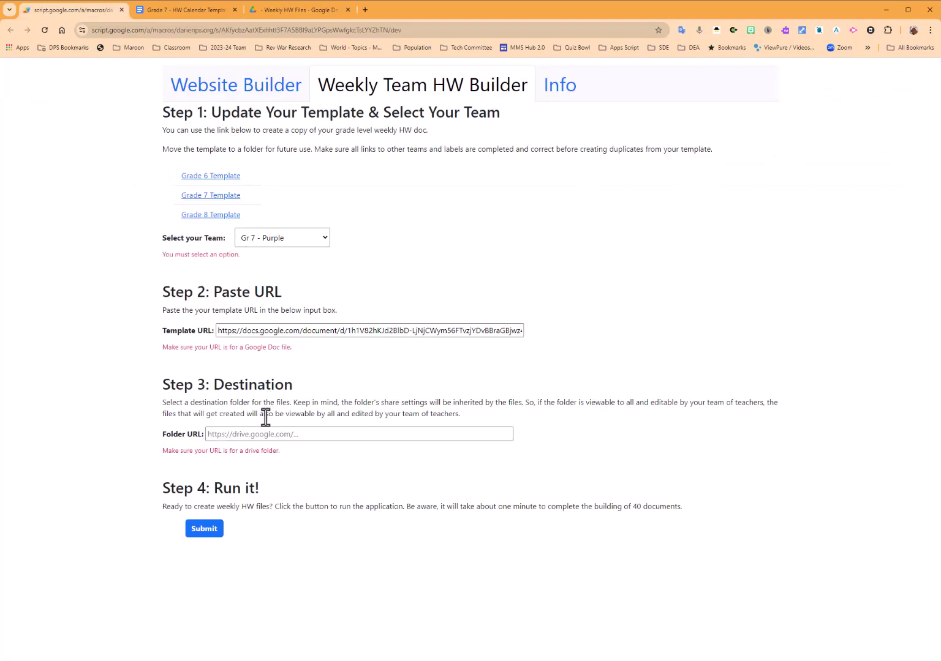
{"action": "left_click", "coordinate": [257, 433]}
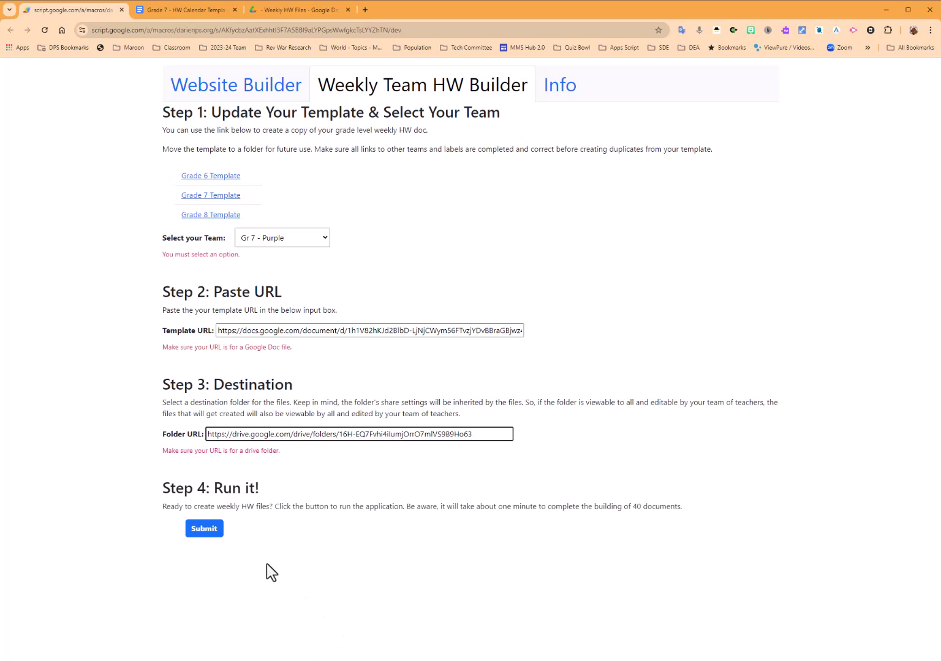
{"action": "left_click", "coordinate": [211, 532]}
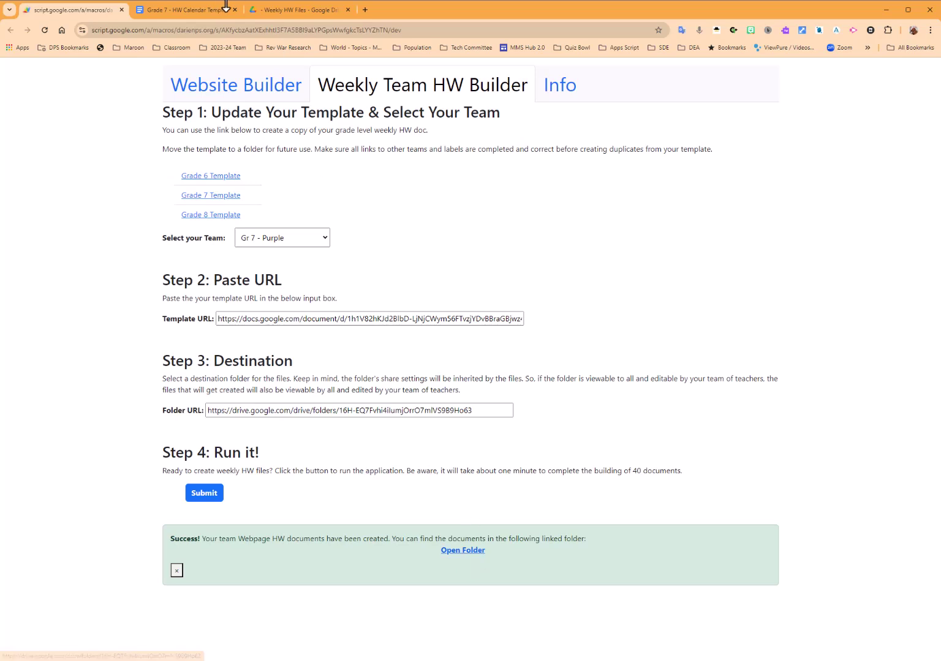
Reload the Weekly HW Files folder and scroll through the new Week 01–Week 40 documents.
{"action": "left_click", "coordinate": [279, 11]}
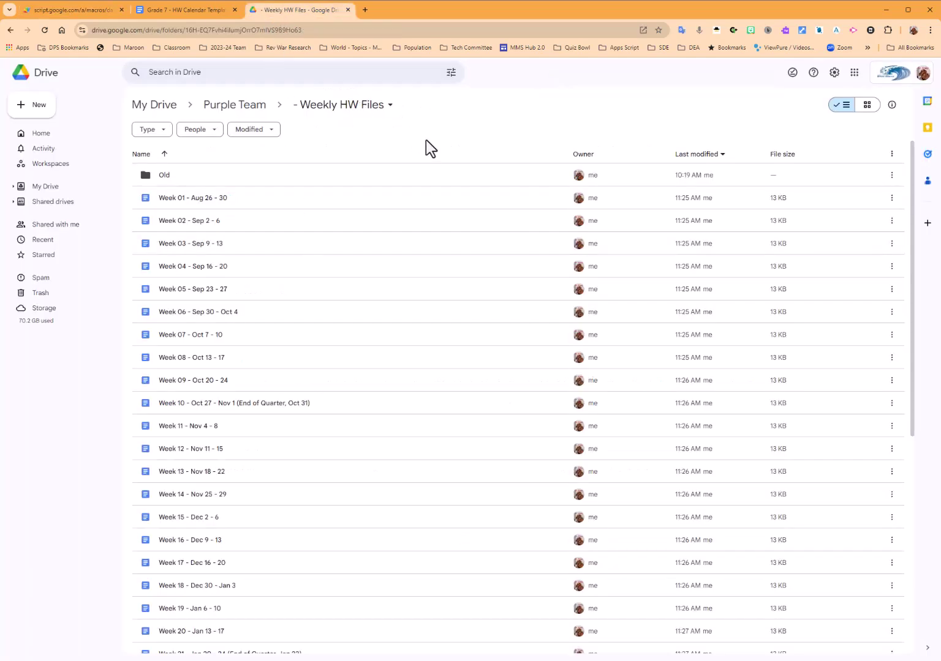
{"action": "left_click", "coordinate": [43, 33]}
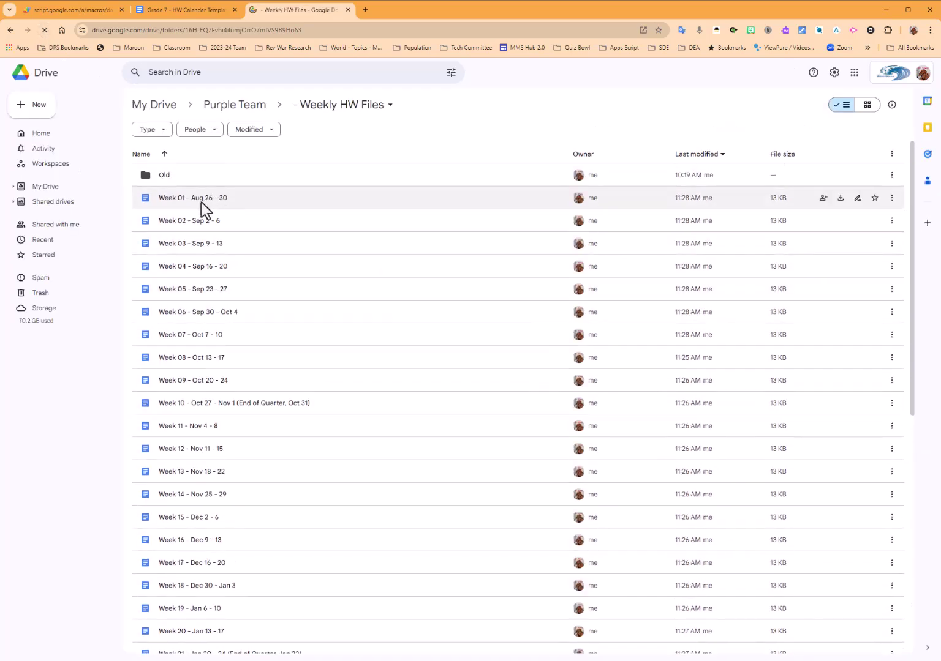
{"action": "scroll", "coordinate": [230, 384], "scroll_direction": "down", "scroll_amount": 4}
{"action": "scroll", "coordinate": [230, 383], "scroll_direction": "down", "scroll_amount": 4}
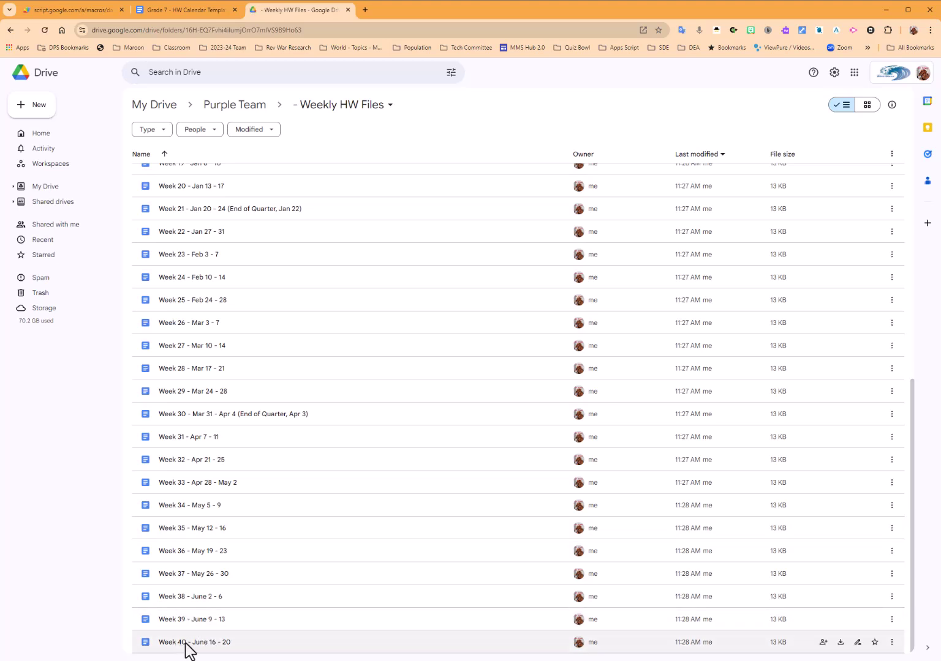
{"action": "scroll", "coordinate": [204, 637], "scroll_direction": "up", "scroll_amount": 5}
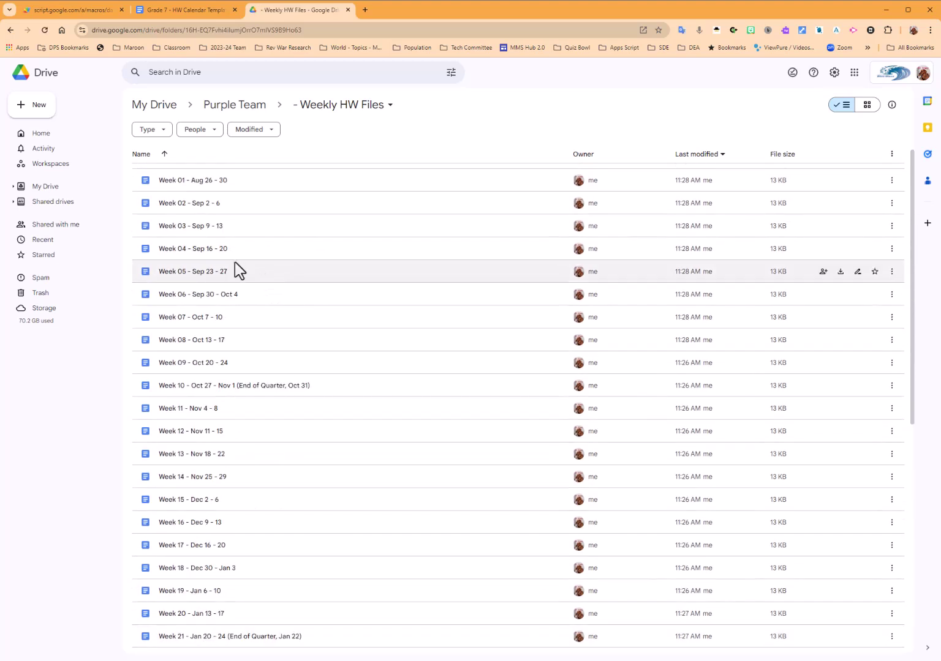
{"action": "scroll", "coordinate": [259, 393], "scroll_direction": "up", "scroll_amount": 1}
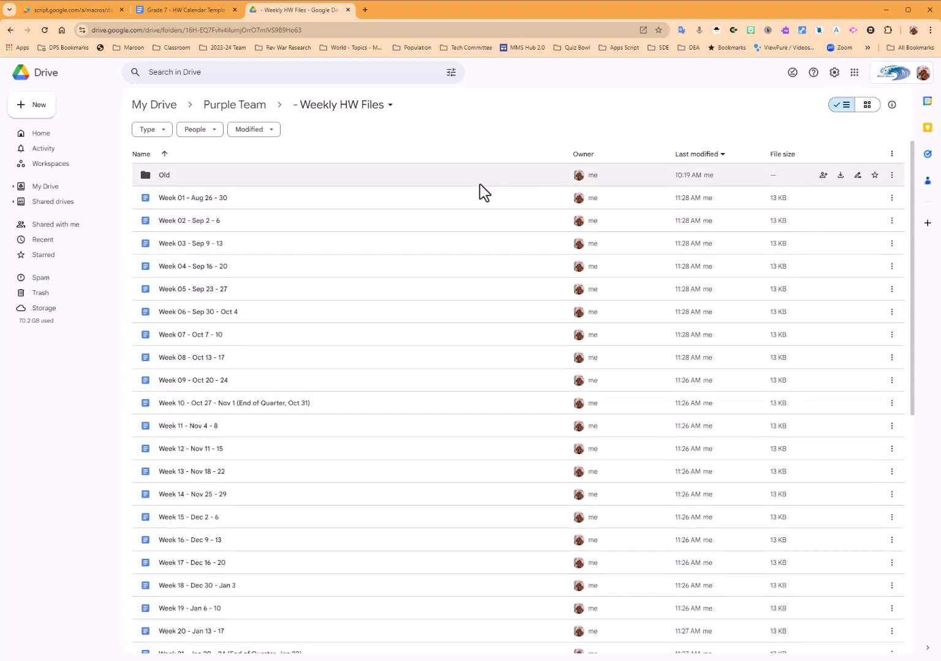
{"action": "left_click", "coordinate": [336, 105]}
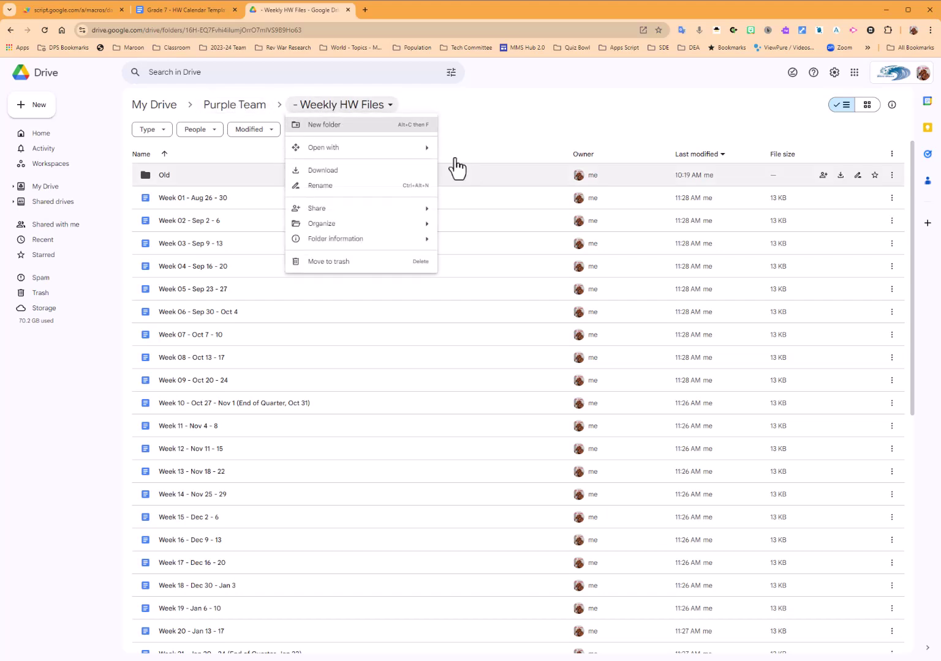
{"action": "mouse_move", "coordinate": [429, 214]}
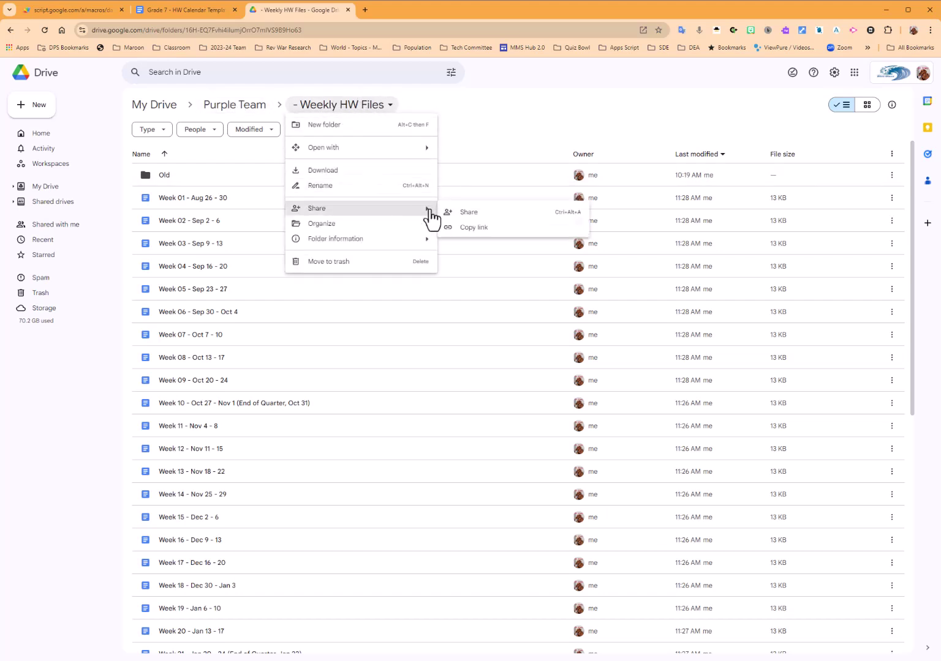
{"action": "left_click", "coordinate": [475, 215]}
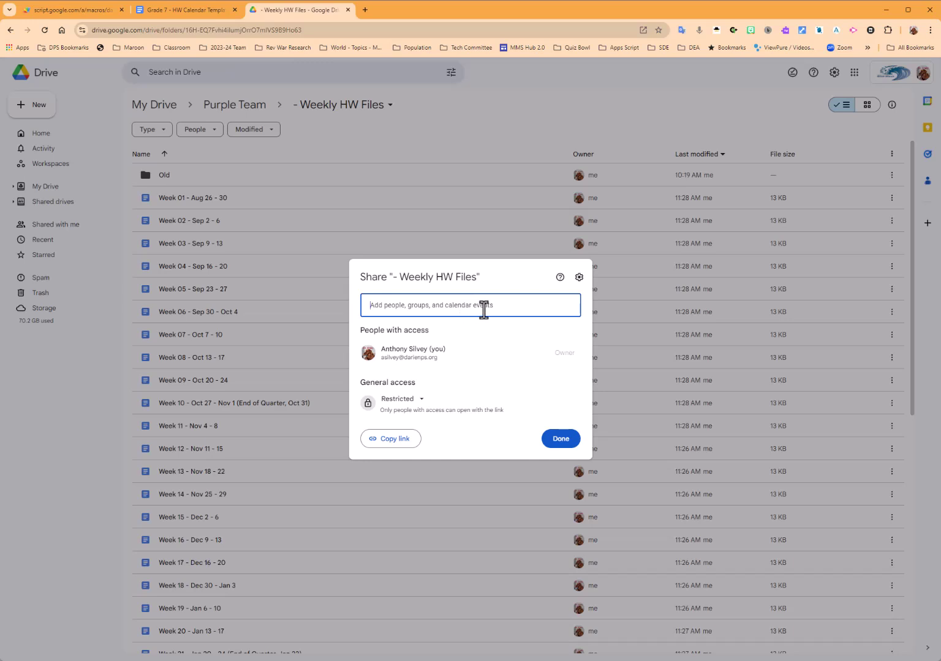
{"action": "left_click", "coordinate": [471, 130]}
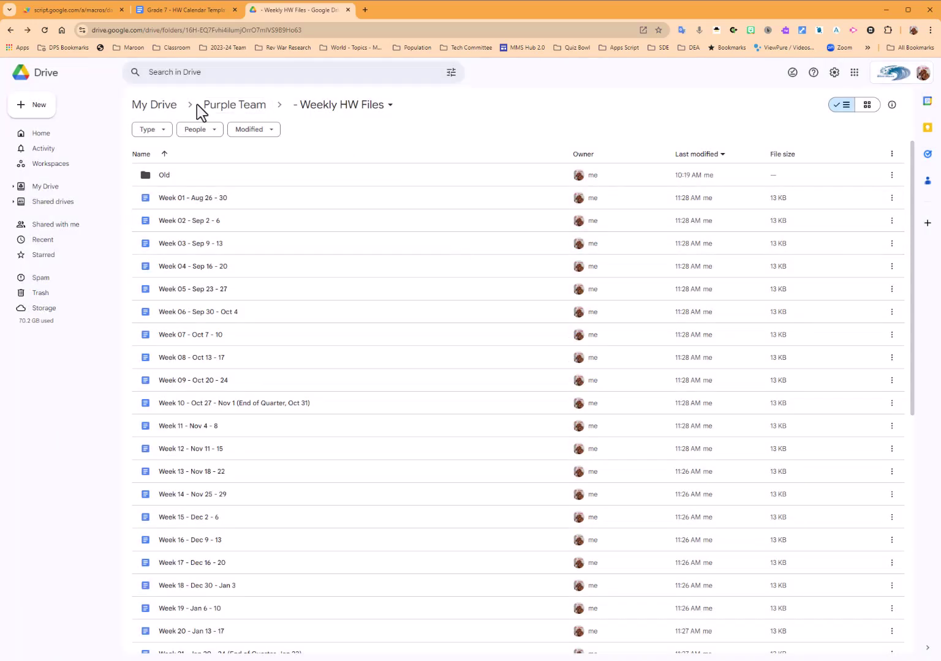
Open the generated Week 01 - Aug 26 - 30 document and scroll through it.
{"action": "left_click", "coordinate": [196, 198]}
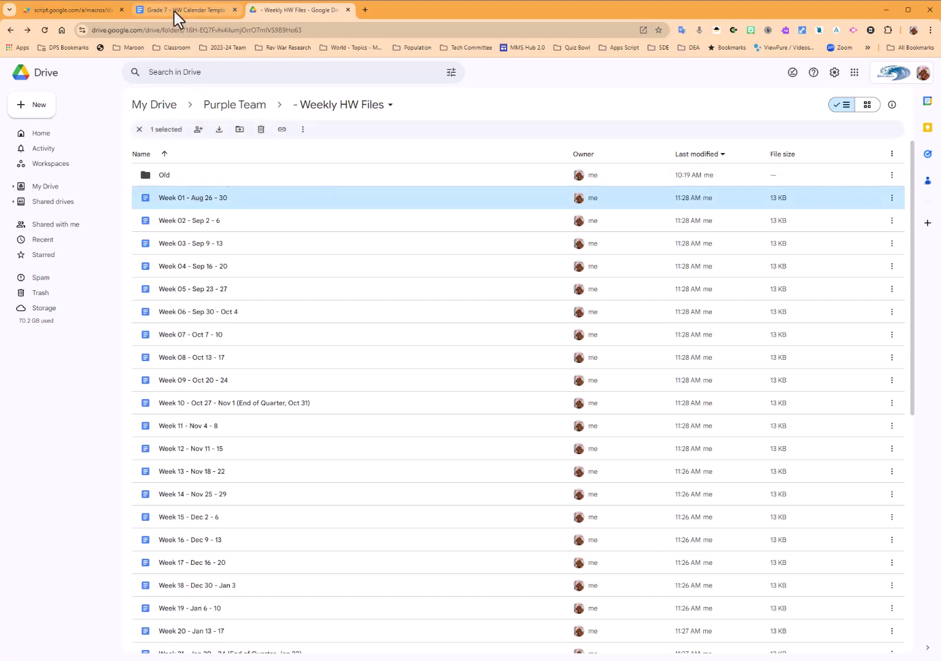
{"action": "double_click", "coordinate": [189, 199]}
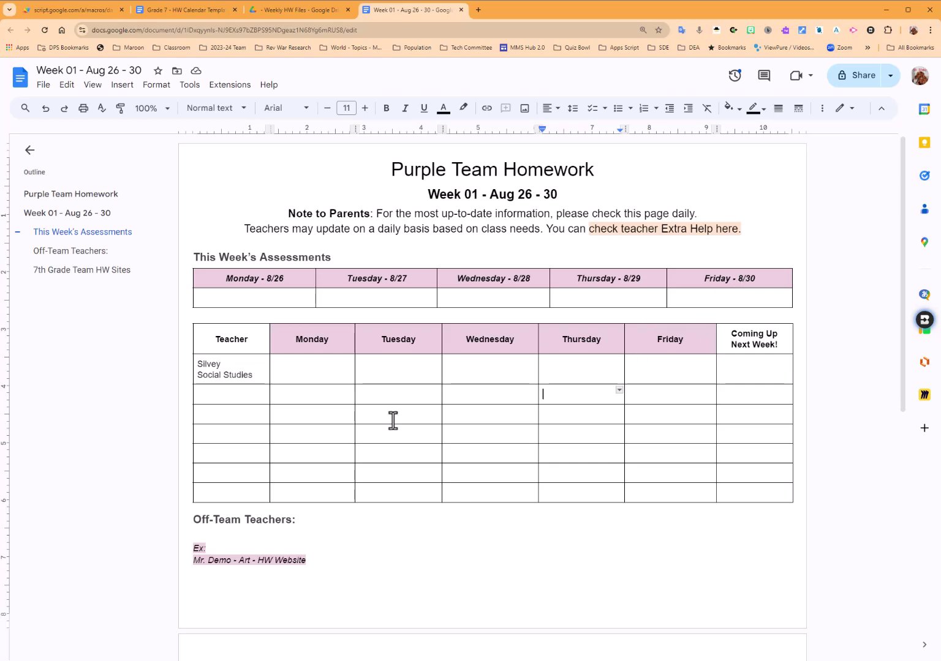
{"action": "scroll", "coordinate": [386, 454], "scroll_direction": "down", "scroll_amount": 5}
{"action": "scroll", "coordinate": [372, 472], "scroll_direction": "up", "scroll_amount": 5}
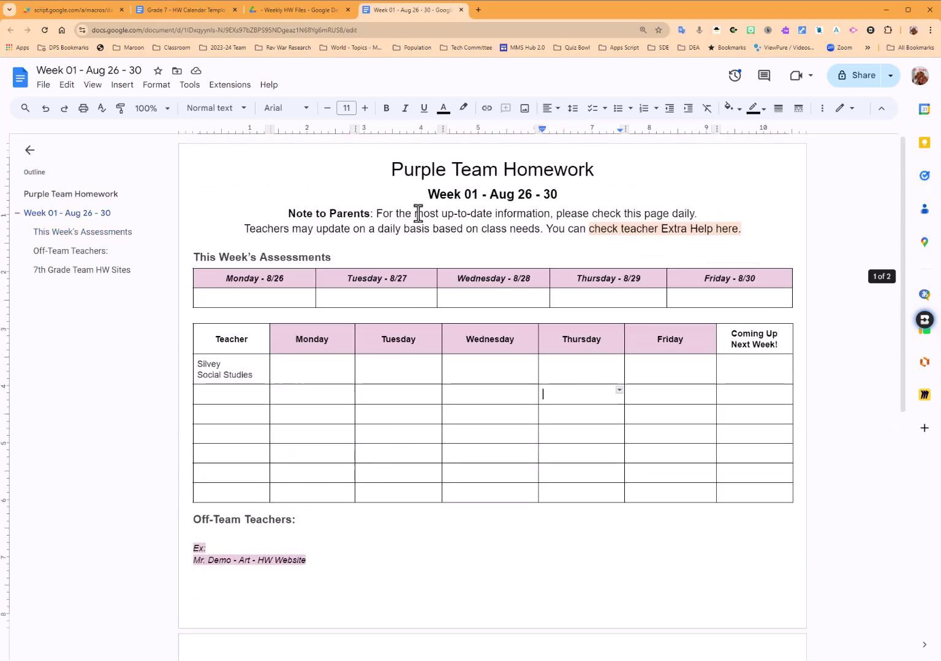
Check that the Week 29 - Mar 24 - 28 document has its dates filled, then return to the builder.
{"action": "left_click", "coordinate": [300, 10]}
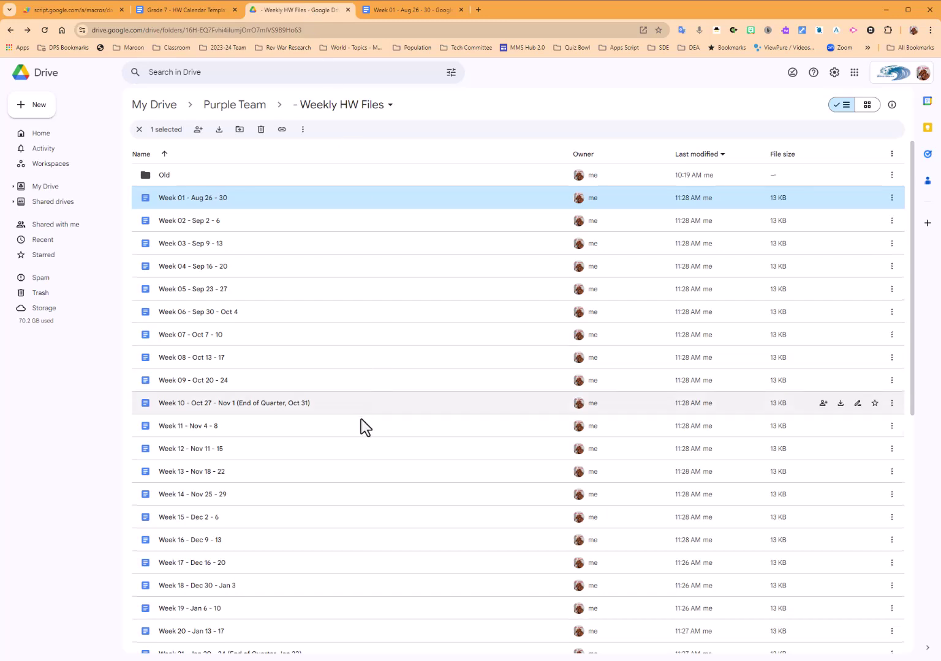
{"action": "scroll", "coordinate": [308, 425], "scroll_direction": "down", "scroll_amount": 7}
{"action": "double_click", "coordinate": [206, 409]}
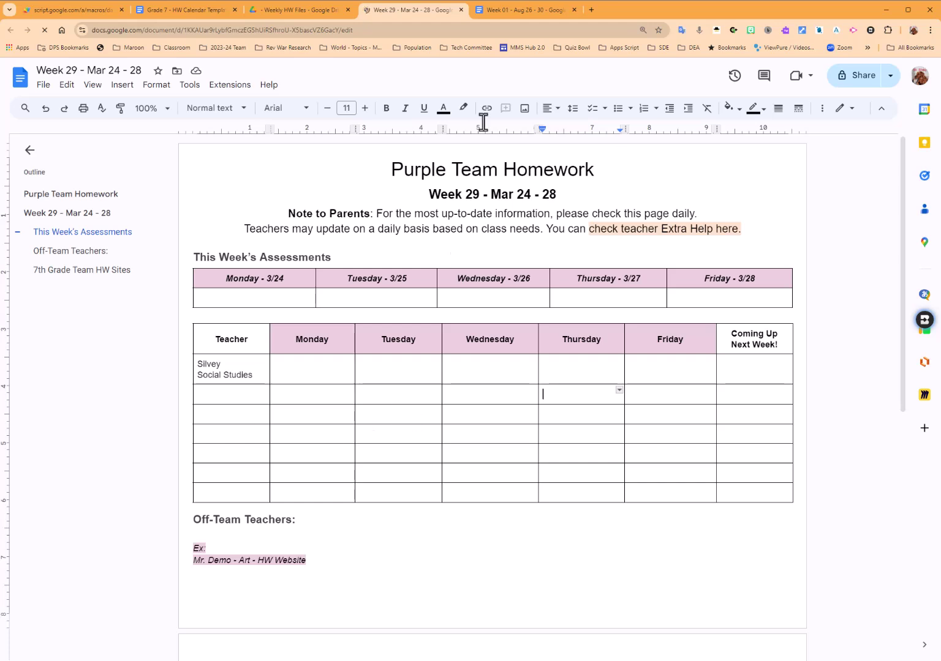
{"action": "left_click", "coordinate": [310, 11]}
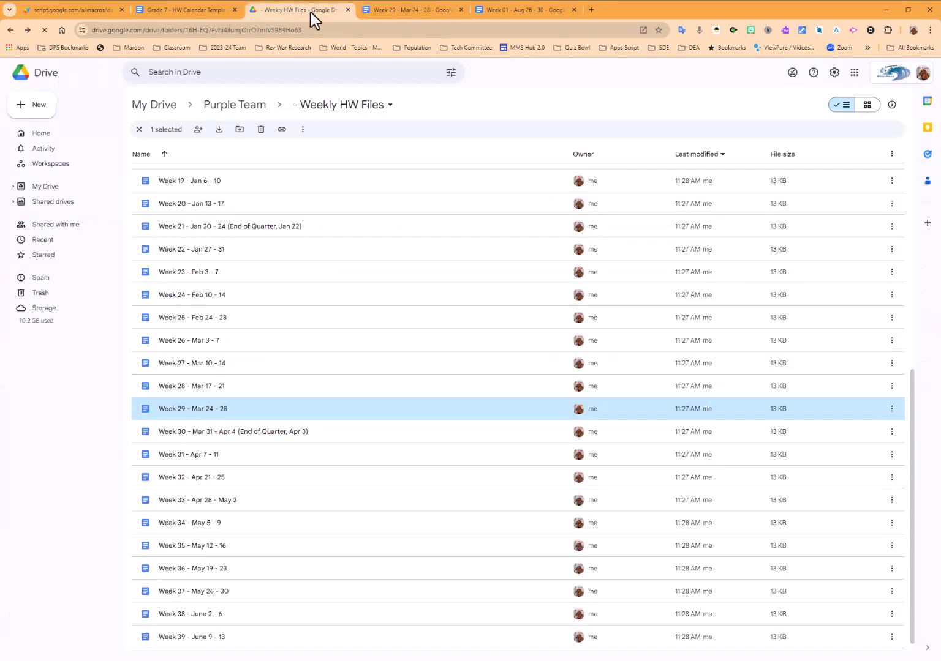
{"action": "left_click", "coordinate": [66, 9]}
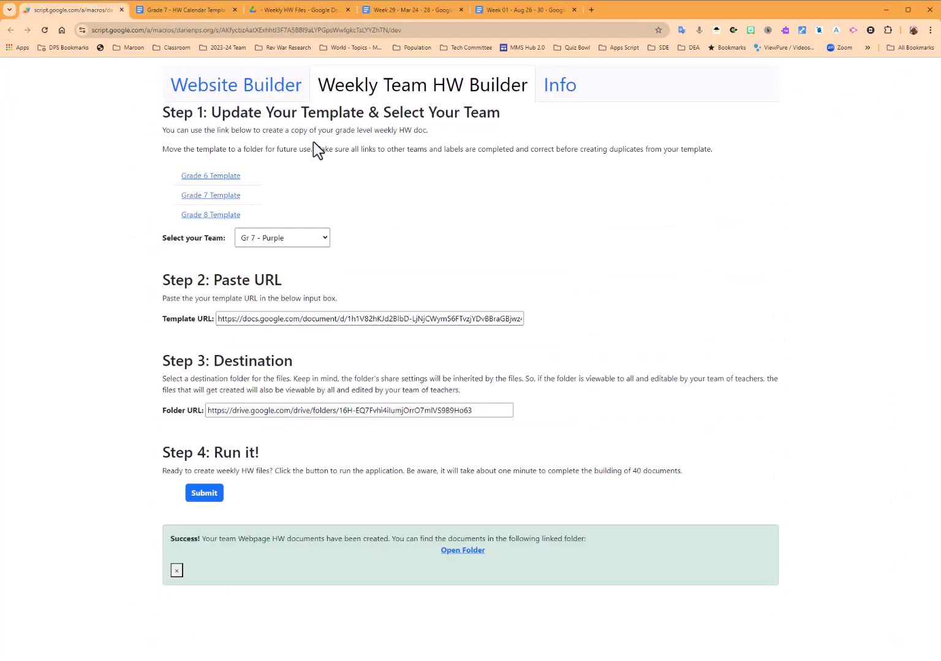
Close the Success banner and read the Info page's 'Getting Started - Websites' guidance.
{"action": "left_click", "coordinate": [176, 571]}
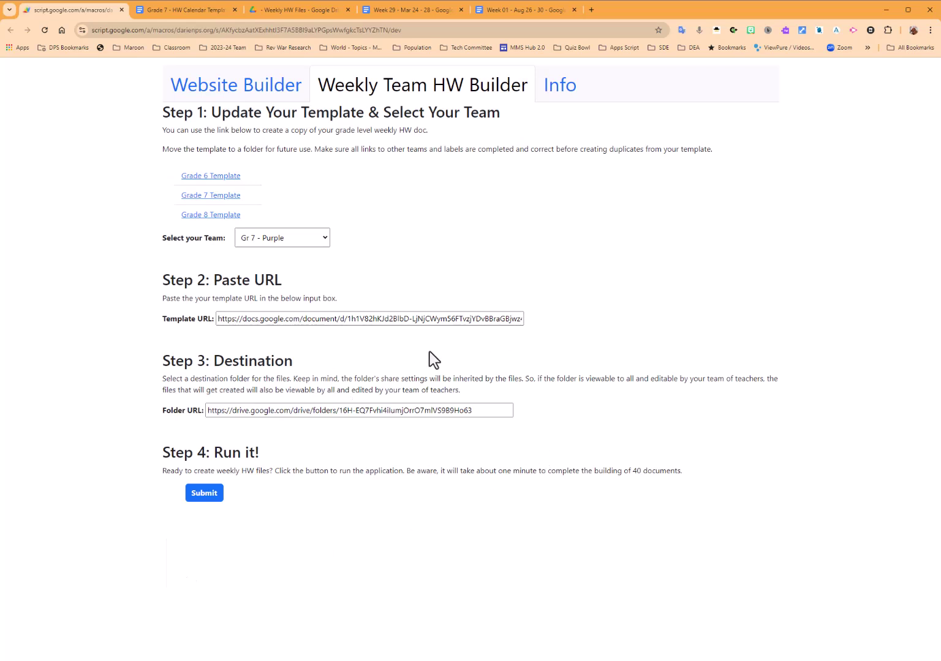
{"action": "left_click", "coordinate": [562, 95]}
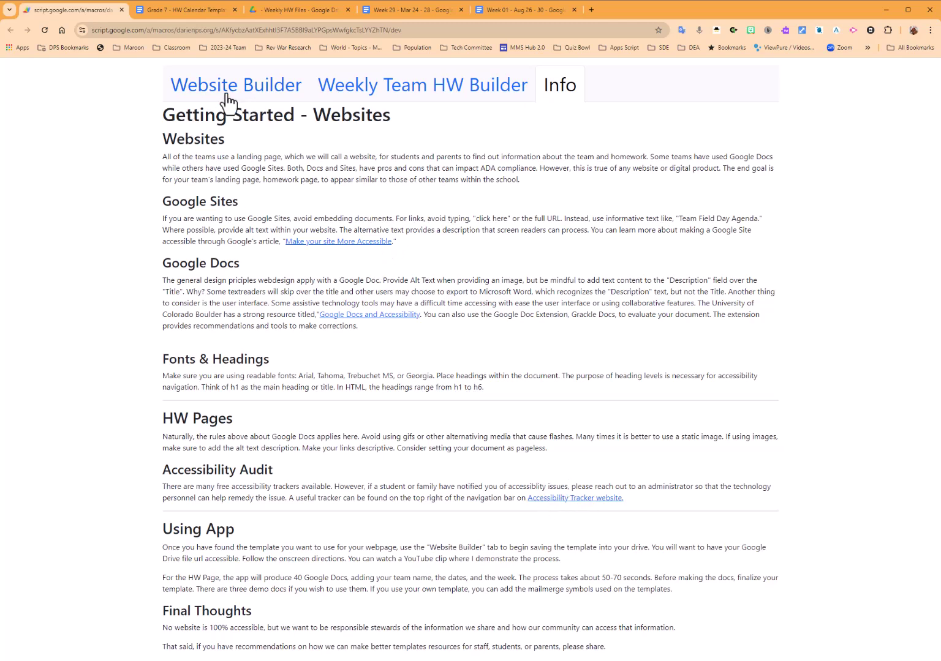
{"action": "left_click", "coordinate": [406, 98]}
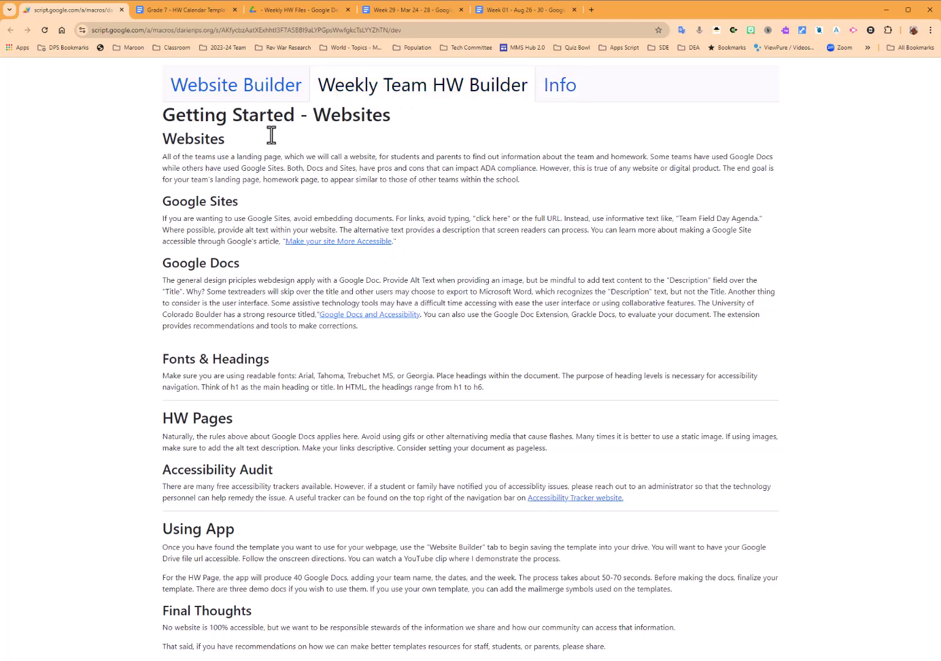